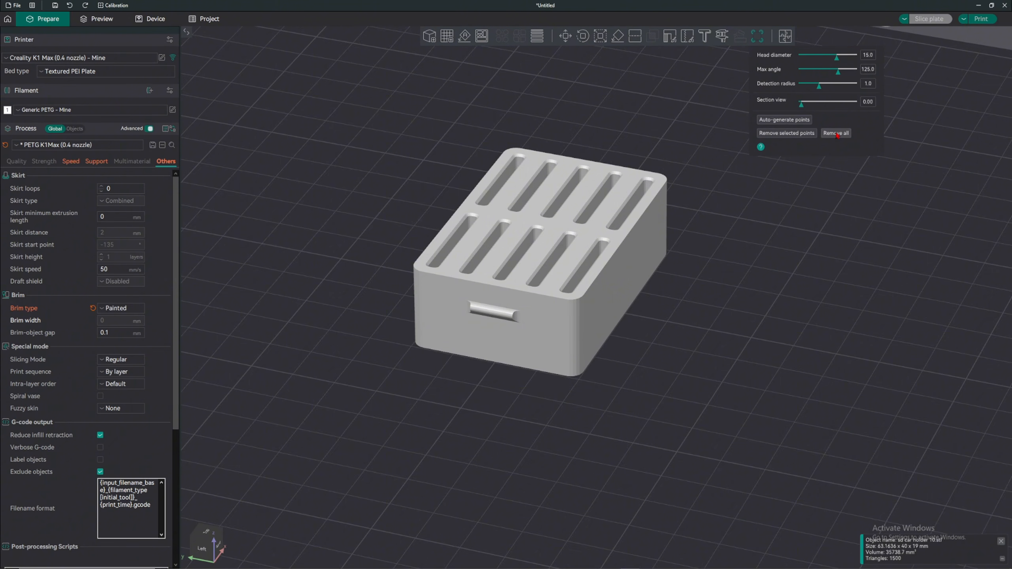
Step: Add brim ears with a 15 mm head diameter at both bottom corners of the model's handle end
drag(562, 218, 621, 223)
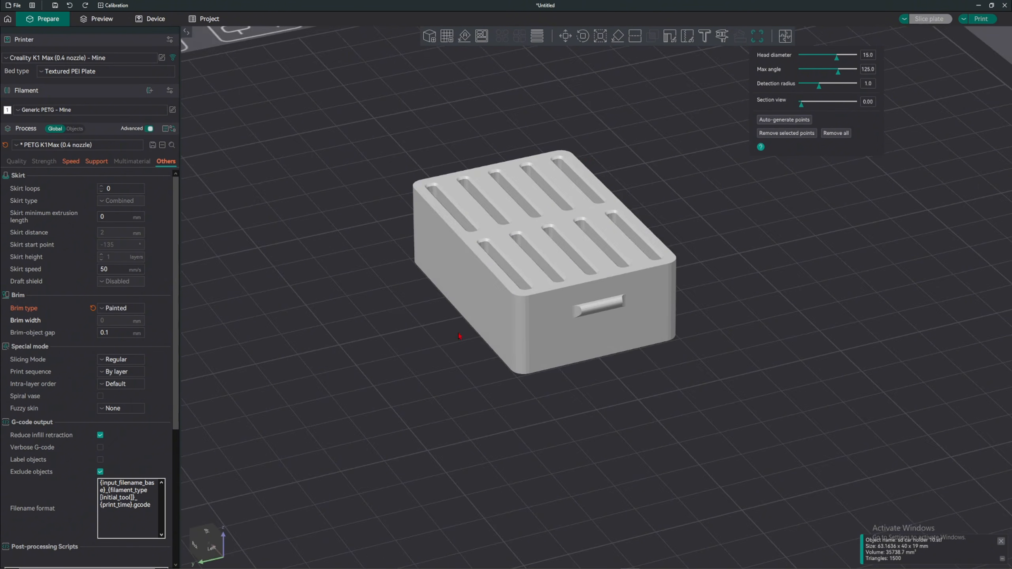
click(519, 358)
click(670, 325)
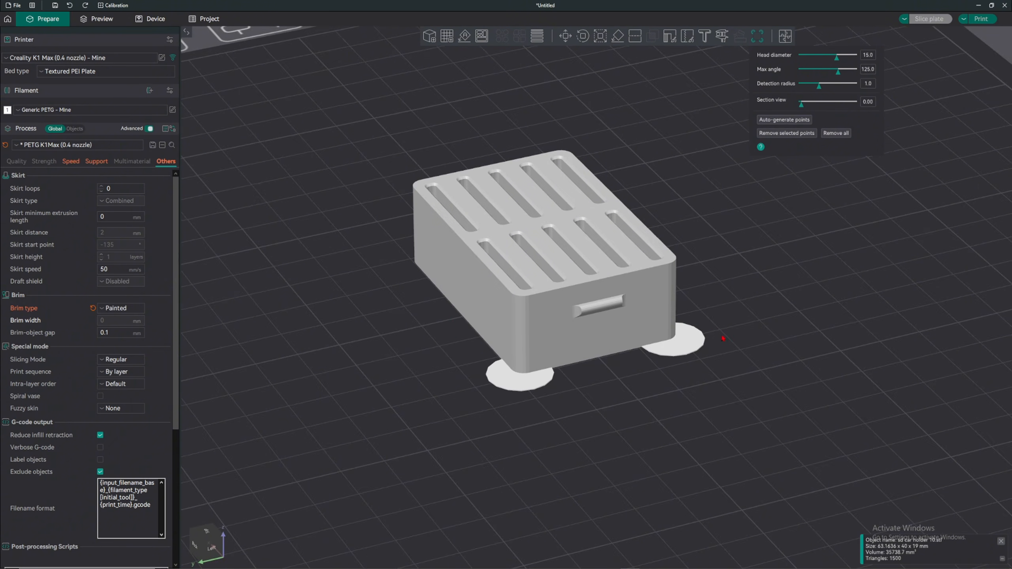
drag(671, 319, 554, 362)
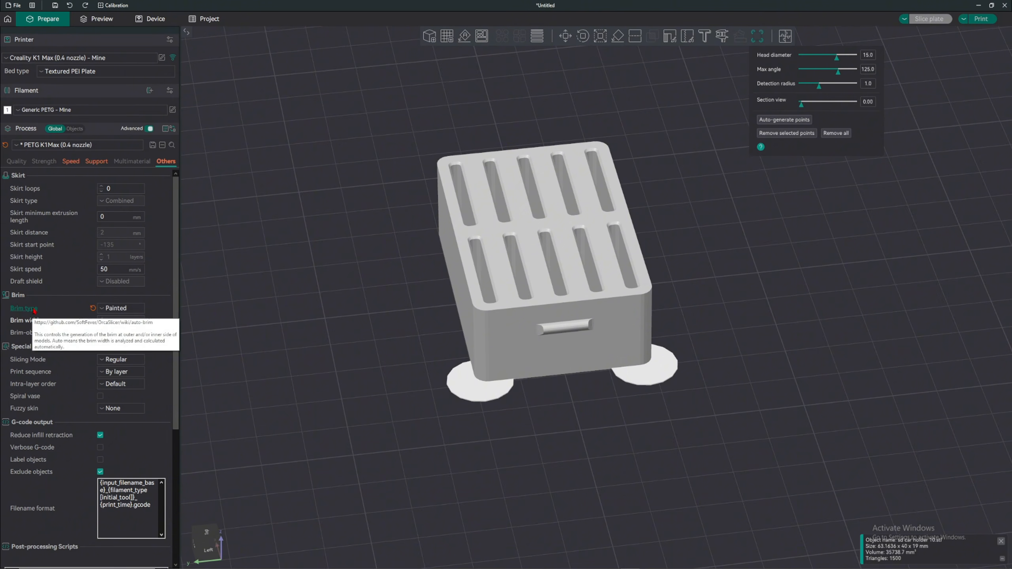
Step: Reselect Painted as the brim type, close brim ear editing and slice the plate
click(120, 308)
click(120, 349)
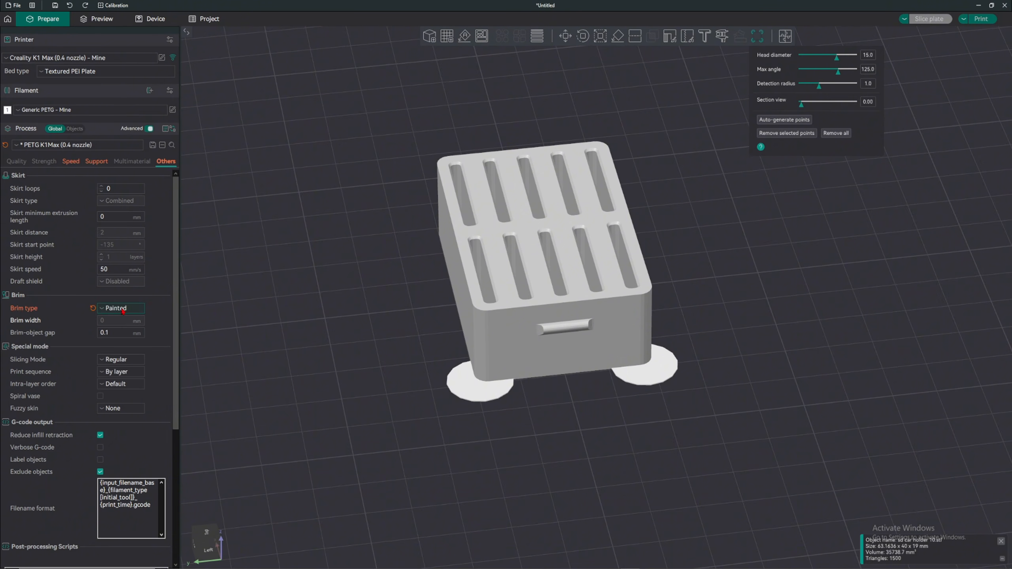
click(121, 308)
click(122, 345)
click(769, 37)
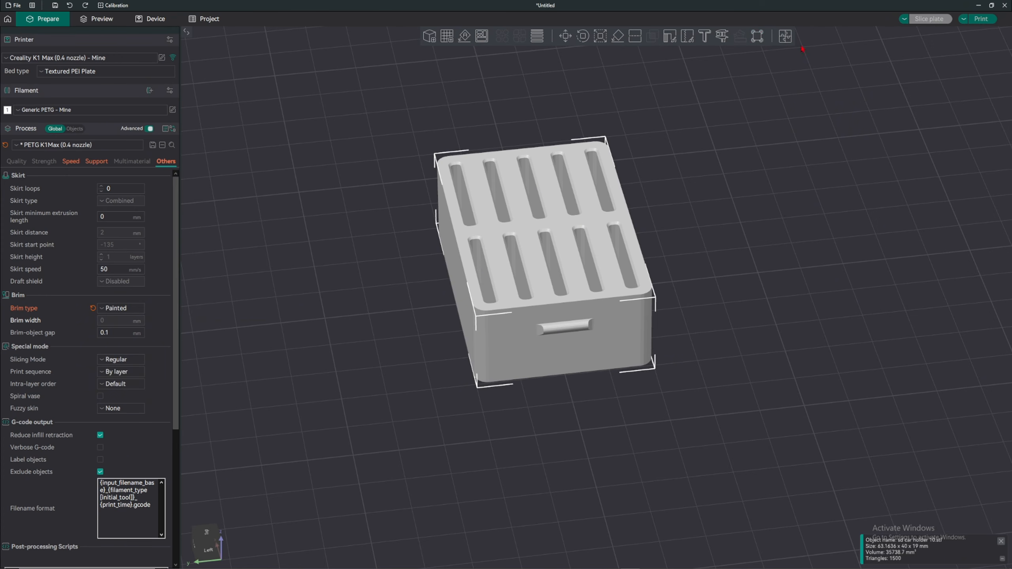
click(928, 18)
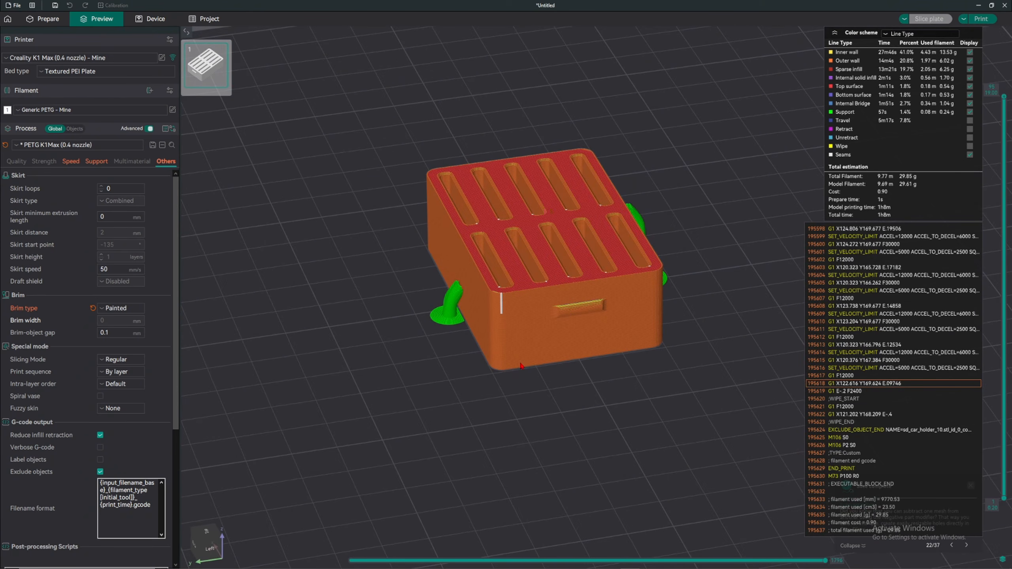
Step: Show the travel, retract and unretract moves in the sliced preview and hide them again
scroll(474, 381, up, 2)
click(970, 113)
click(970, 112)
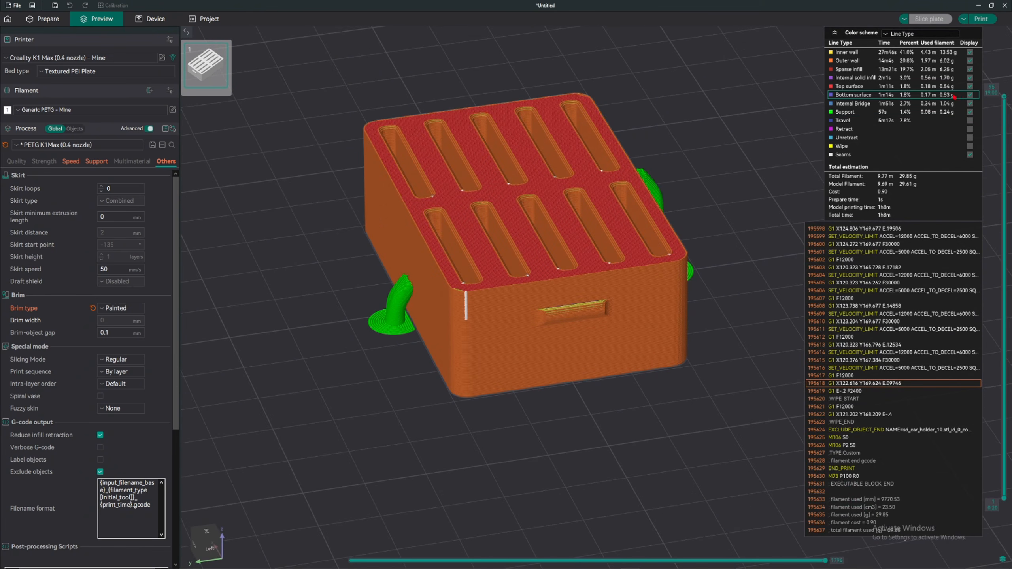
click(970, 121)
click(970, 129)
click(970, 138)
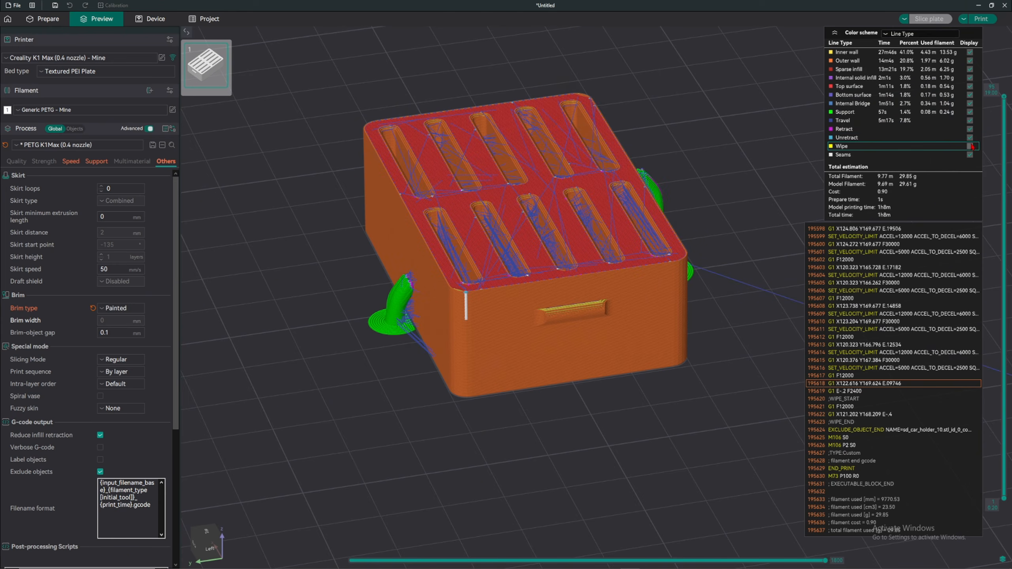
click(970, 137)
click(970, 129)
click(970, 120)
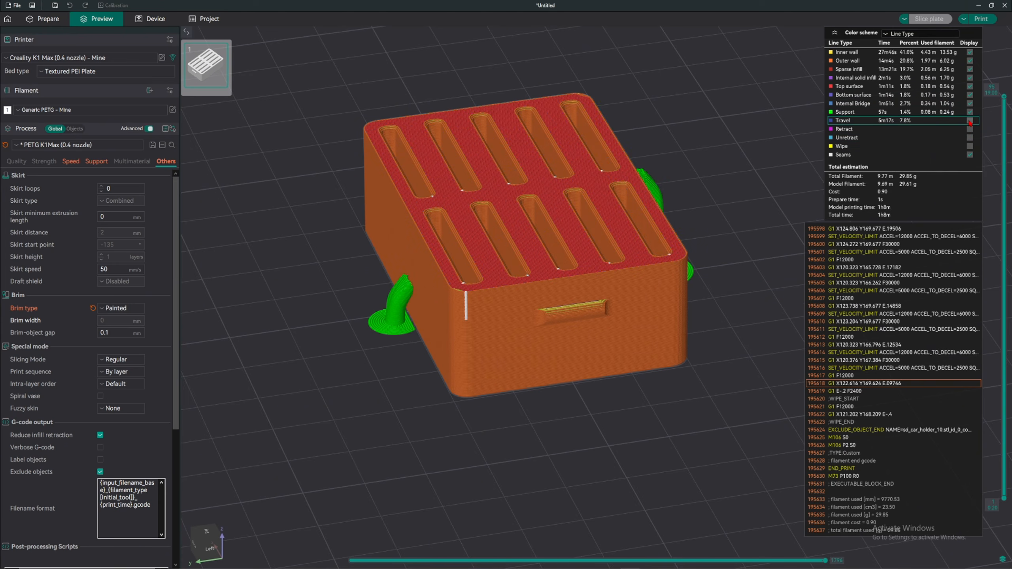
Step: Examine the bottom corners of the sliced model for brim ears and compare with the unsliced model
drag(653, 188, 616, 164)
drag(609, 203, 595, 185)
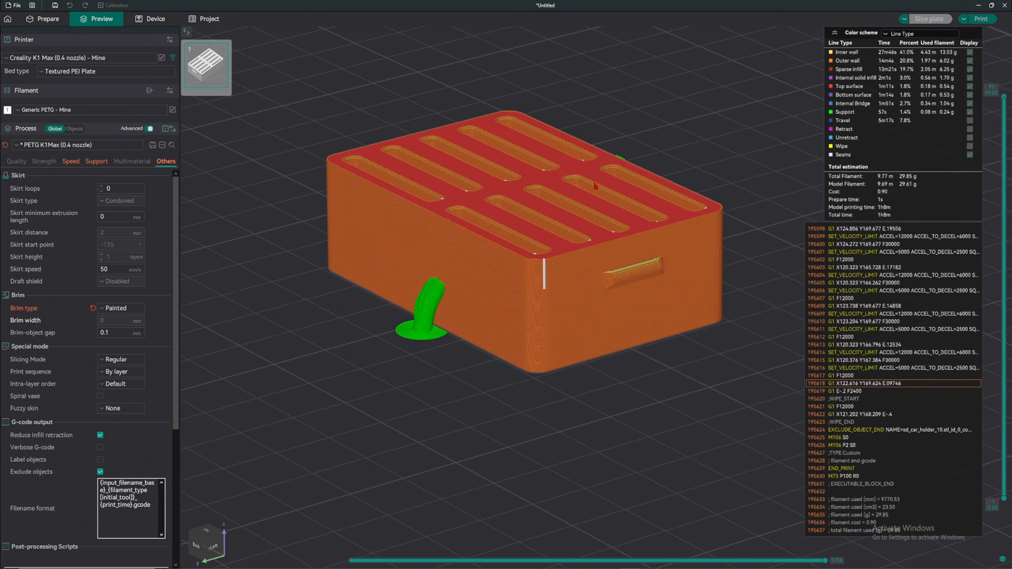
drag(534, 242, 530, 248)
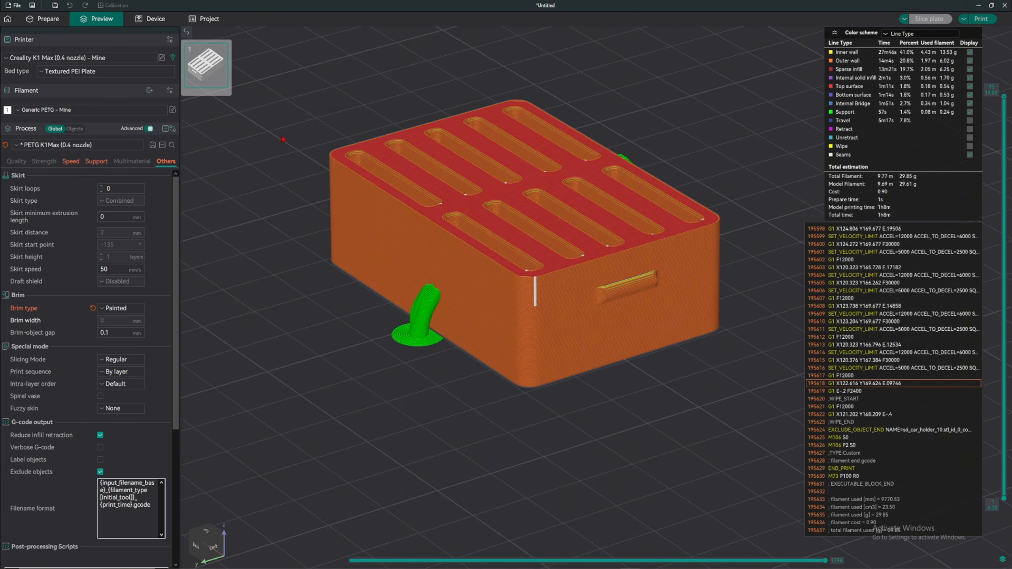
click(48, 19)
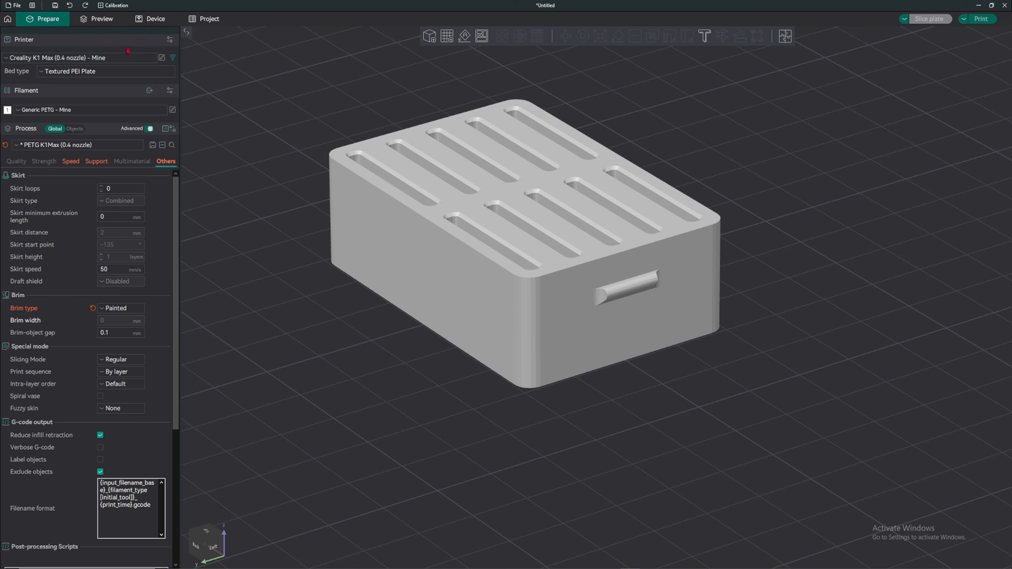
click(99, 19)
key(5)
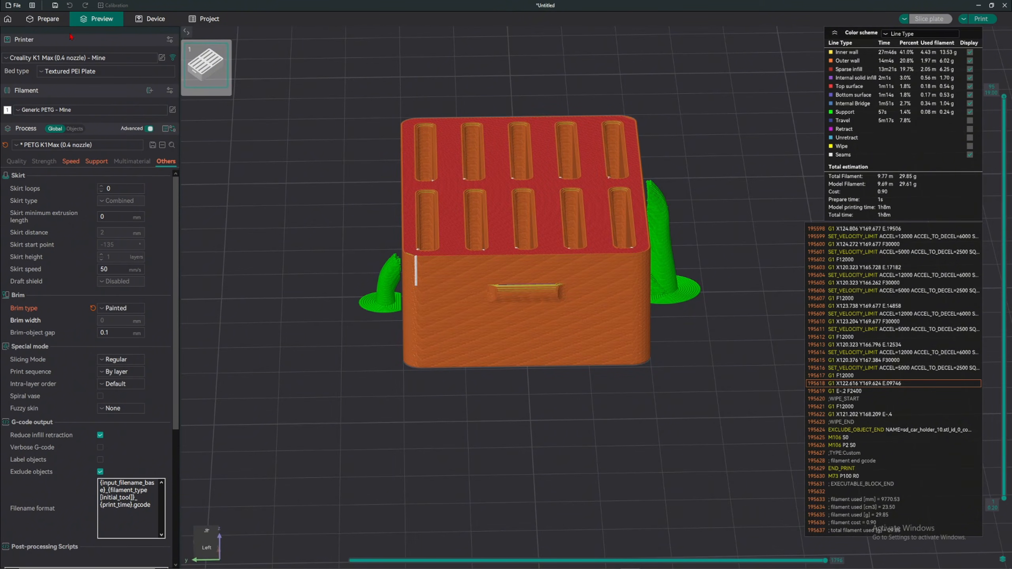
Step: Change the brim type to Outer brim only and set the brim width to 1 mm
click(48, 18)
click(121, 312)
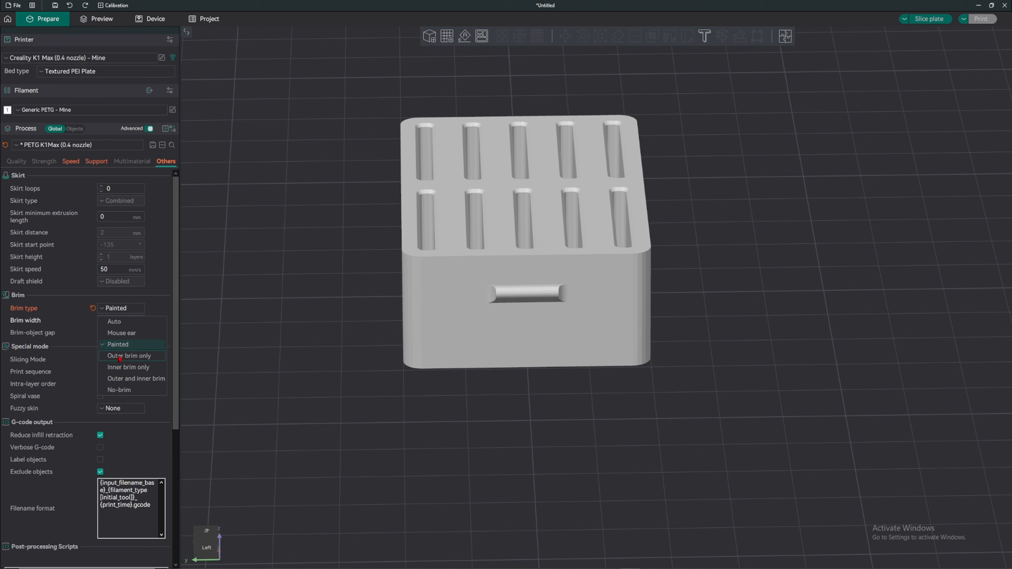
click(120, 356)
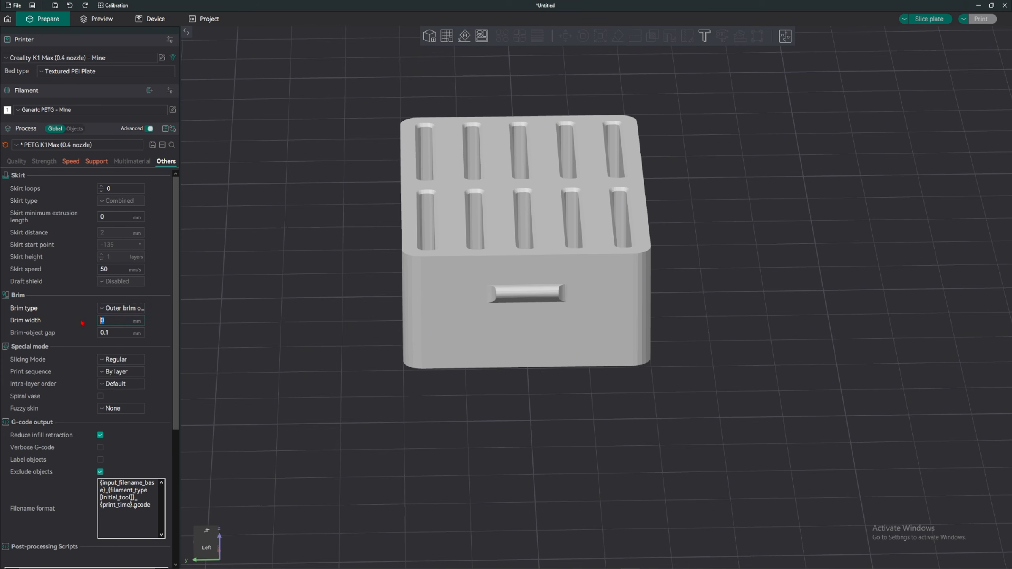
text(1)
key(Return)
Step: Try to raise the brim width to 100 mm and dismiss the resulting dialog
click(135, 321)
text(000)
key(Return)
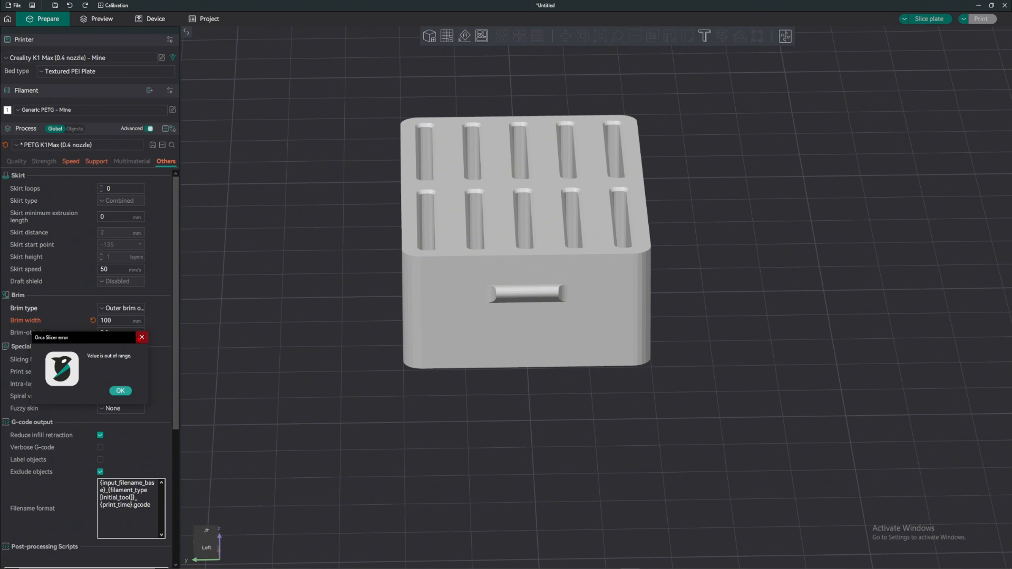
click(141, 337)
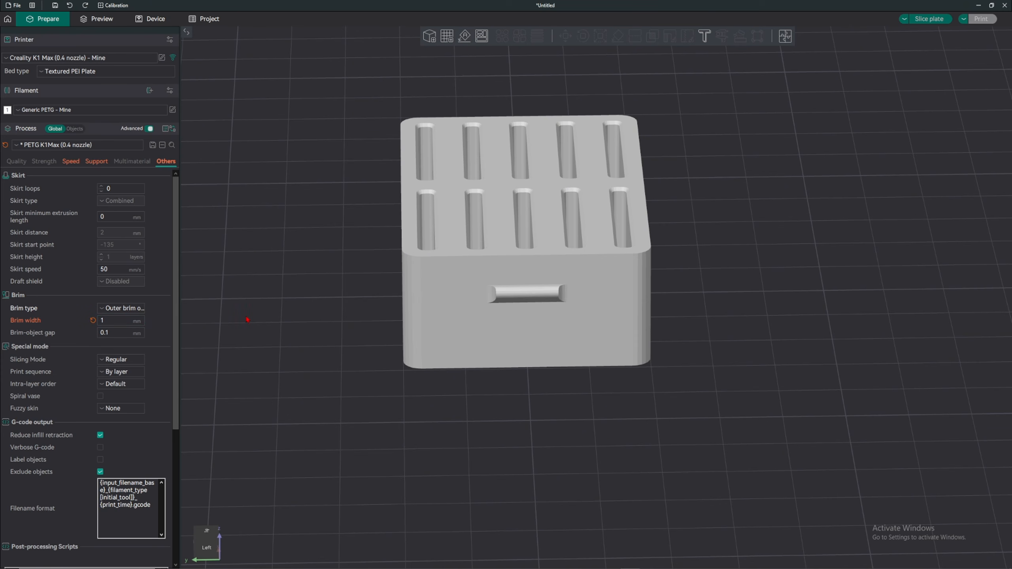
Step: Set the brim type back to Painted and slice the plate again
click(139, 311)
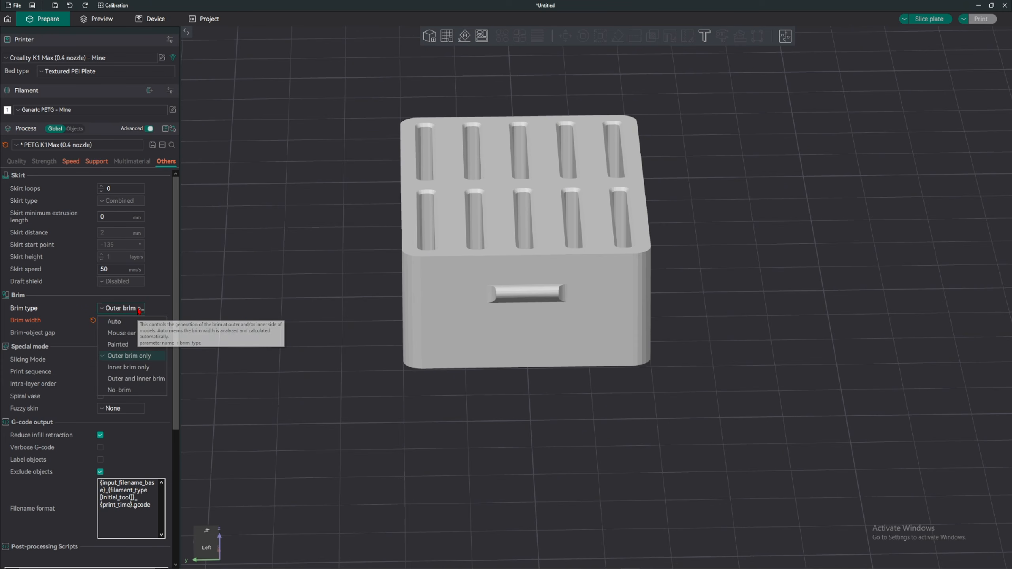
click(131, 345)
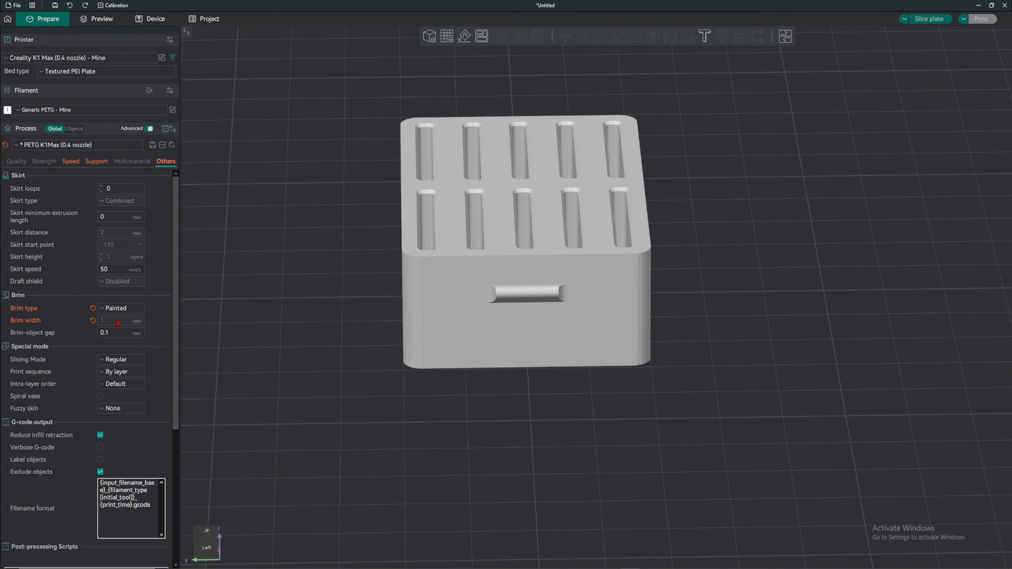
click(927, 18)
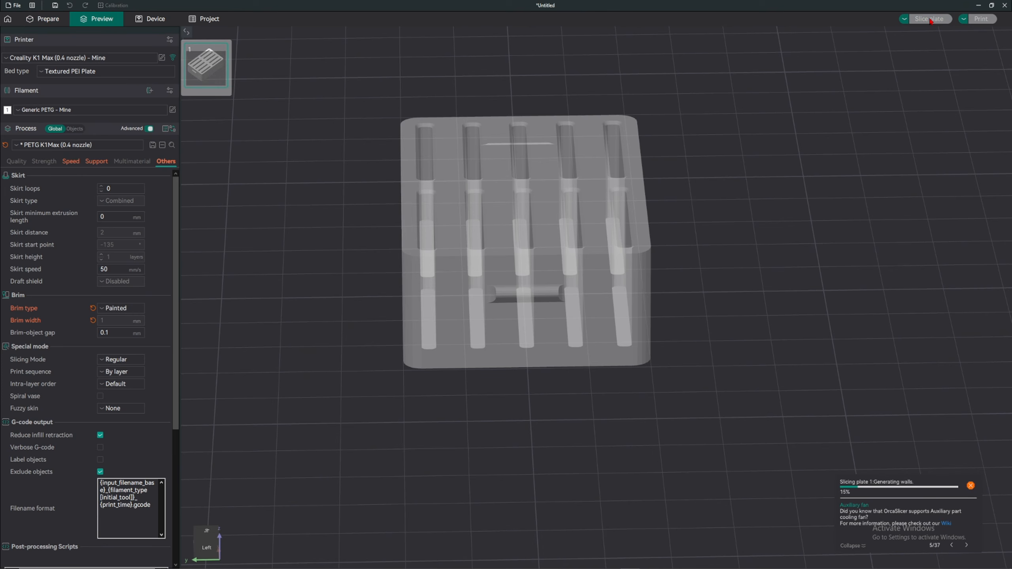
Step: Examine the brim ears at the handle-end corners of the sliced model up close from several angles
drag(735, 115, 656, 185)
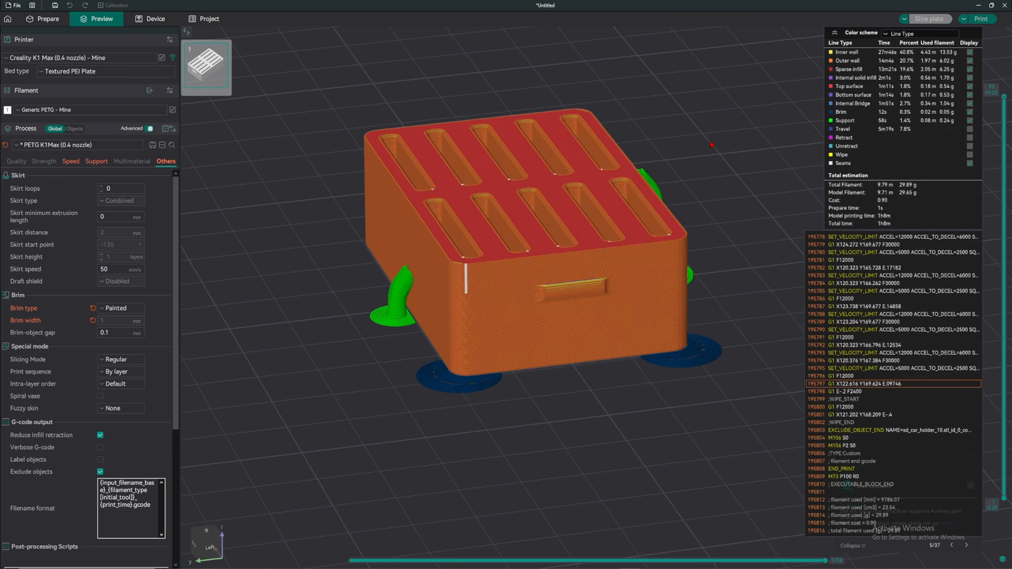
drag(572, 371, 573, 377)
right_drag(518, 359, 502, 330)
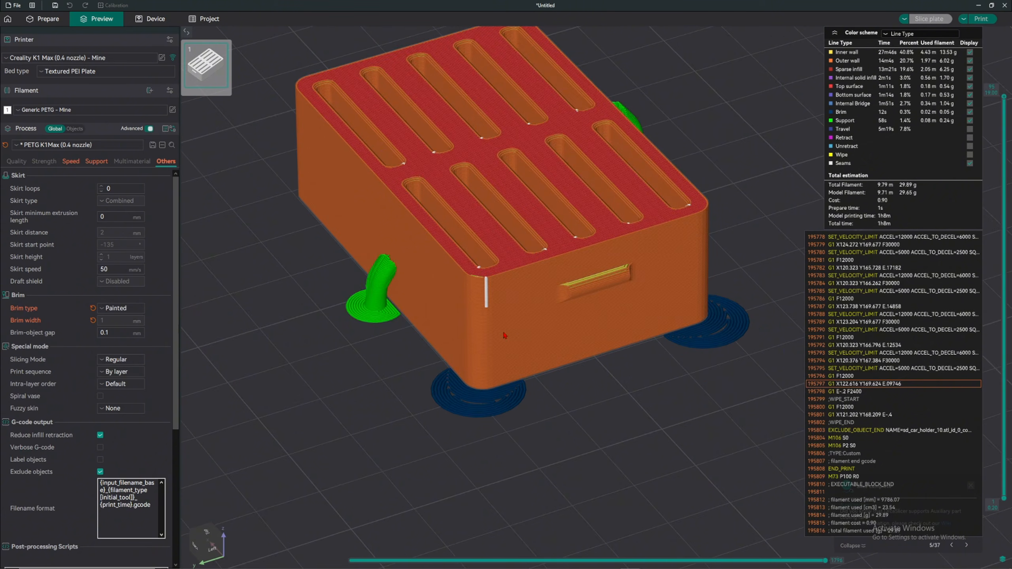
scroll(503, 330, up, 4)
mouse_move(472, 422)
mouse_down()
mouse_move(494, 412)
mouse_move(484, 422)
mouse_up()
right_drag(614, 482, 515, 323)
scroll(438, 305, up, 3)
scroll(433, 304, down, 5)
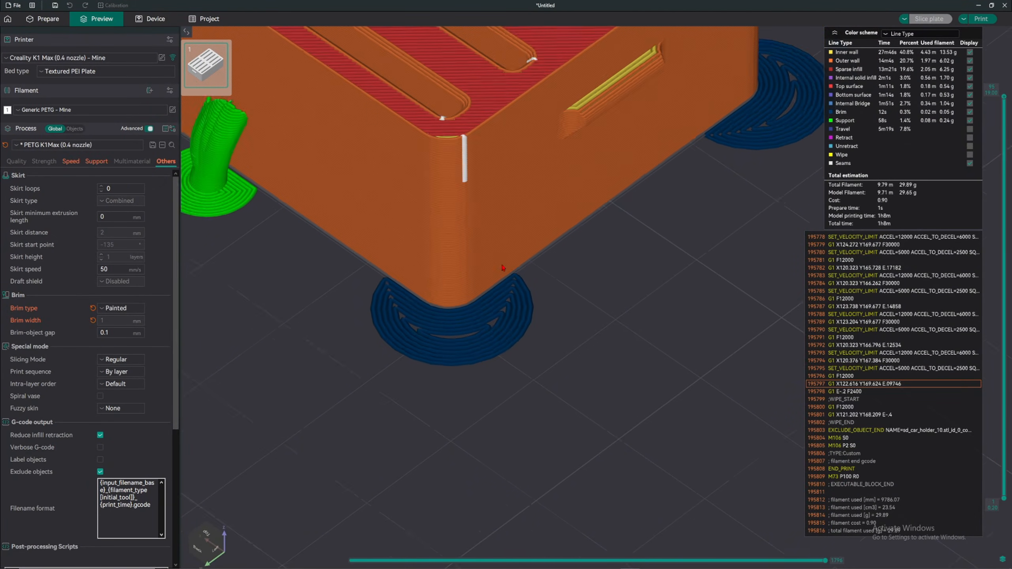
drag(549, 341, 469, 341)
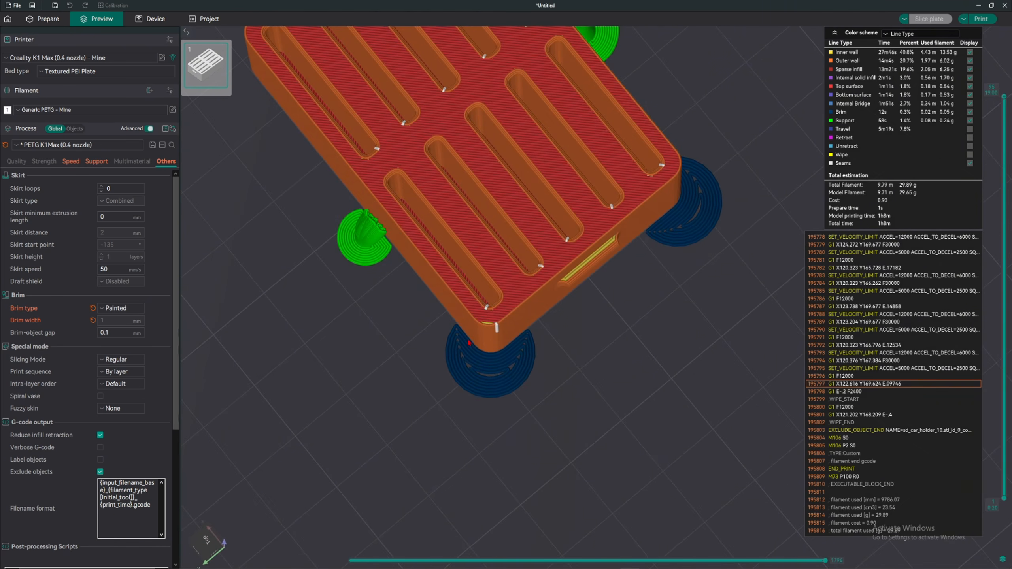
Step: Return to editing the model's brim ears and add a 5 mm ear at the middle of the handle-side bottom edge
key(Tab)
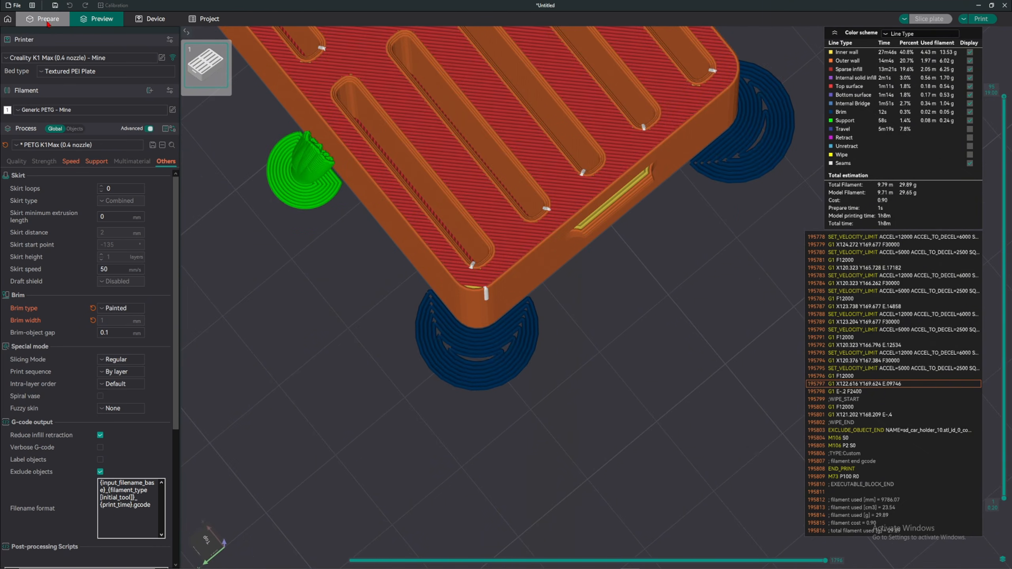
click(720, 112)
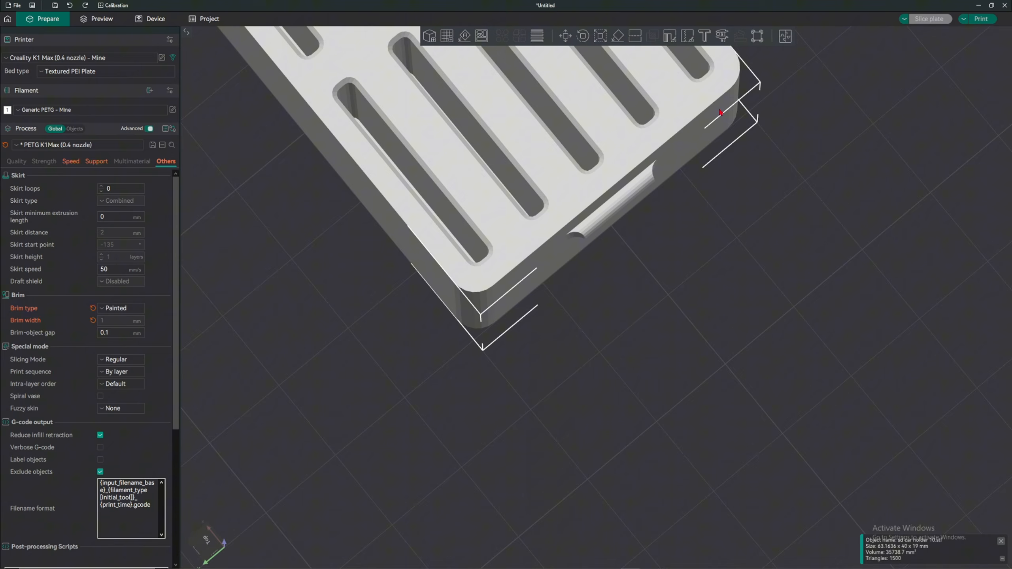
click(757, 36)
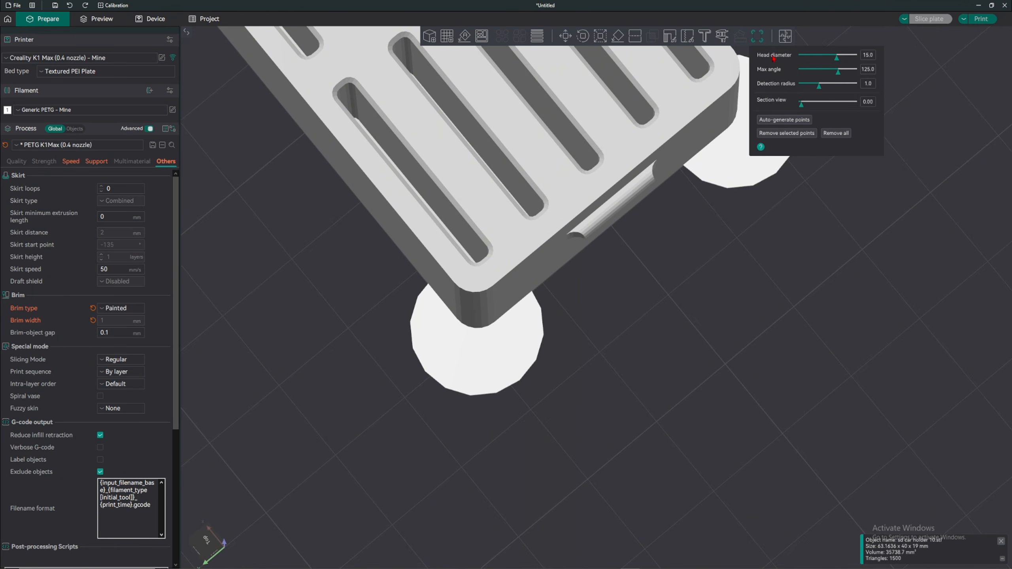
drag(836, 58, 801, 57)
click(610, 227)
drag(654, 258, 659, 247)
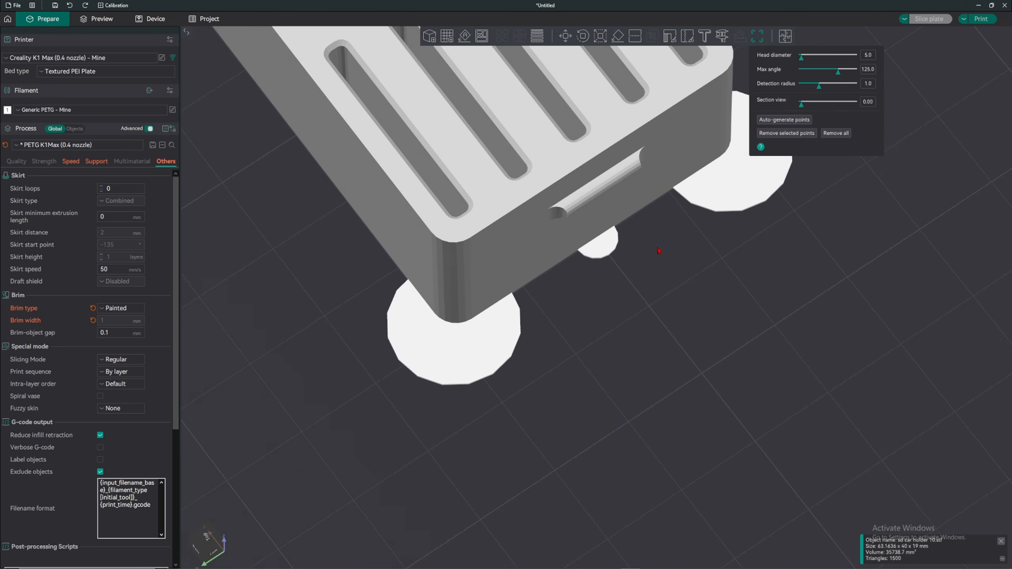
Step: Close brim ear editing and slice the plate to check the small ear below the handle
key(Escape)
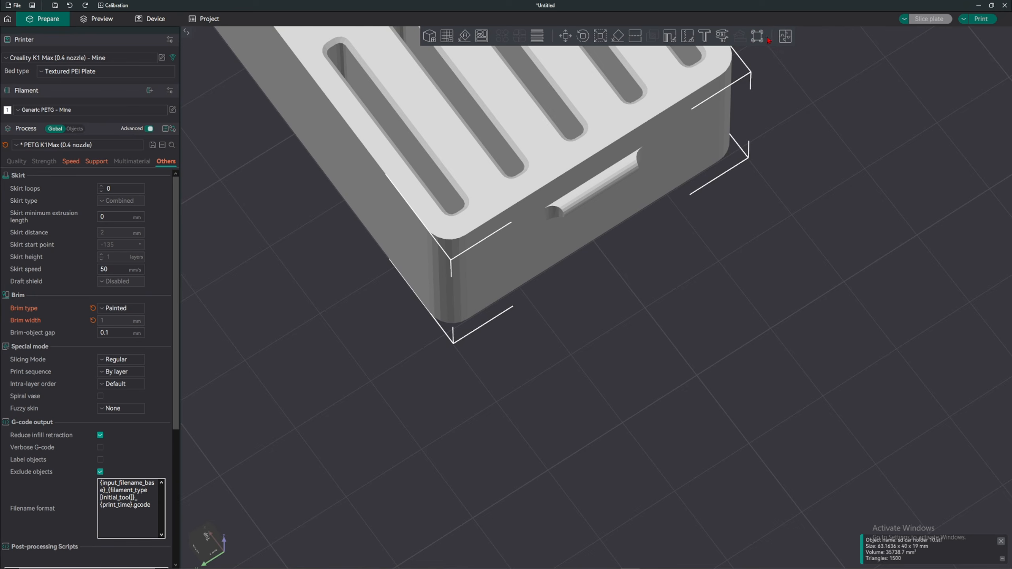
click(928, 20)
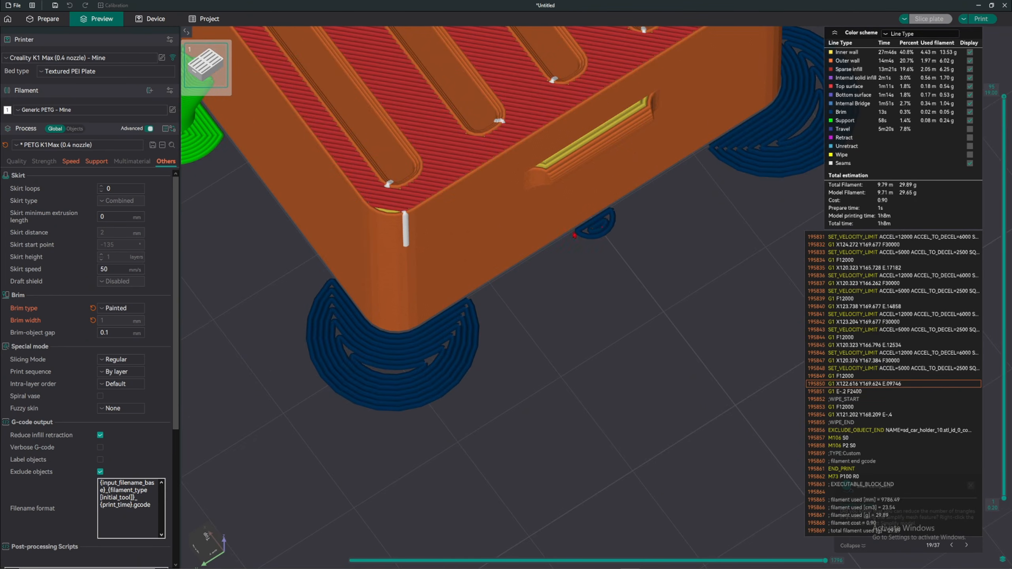
drag(575, 236, 572, 237)
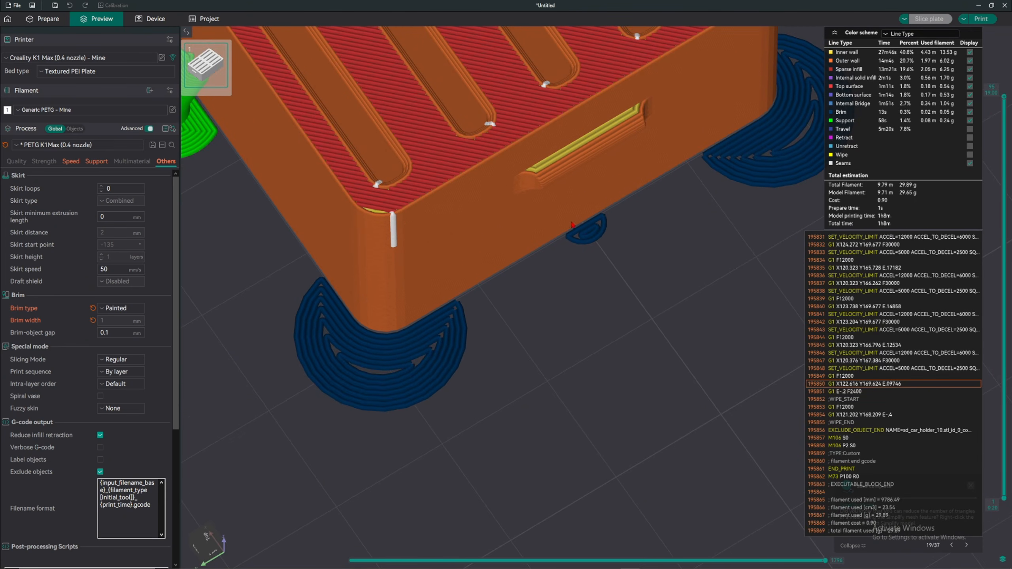
Step: Reopen brim ear editing and add an ear with a 20 mm head diameter along the model's long bottom edge
click(43, 19)
click(706, 127)
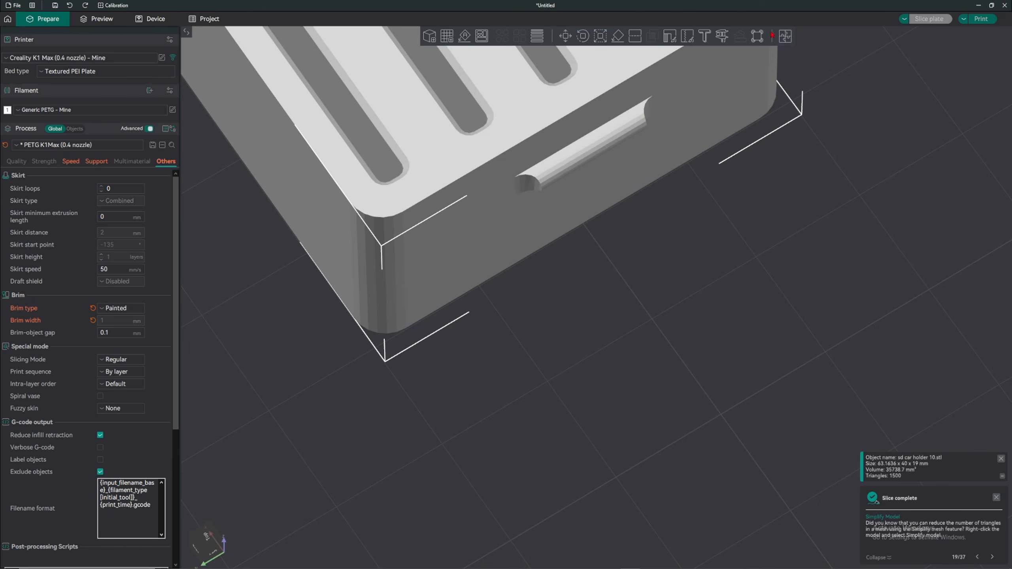
click(758, 35)
drag(801, 58, 854, 56)
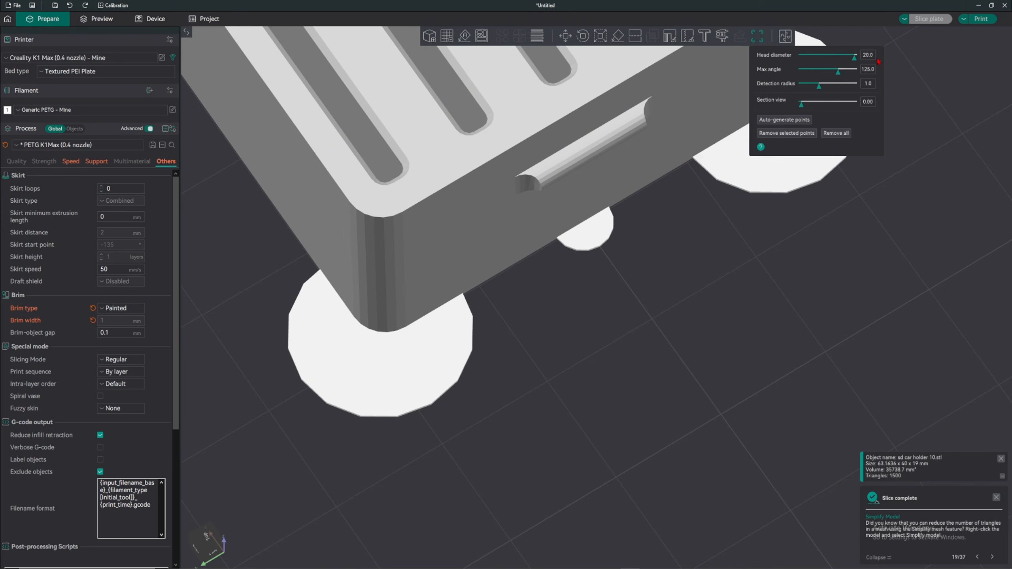
scroll(609, 215, down, 5)
click(405, 183)
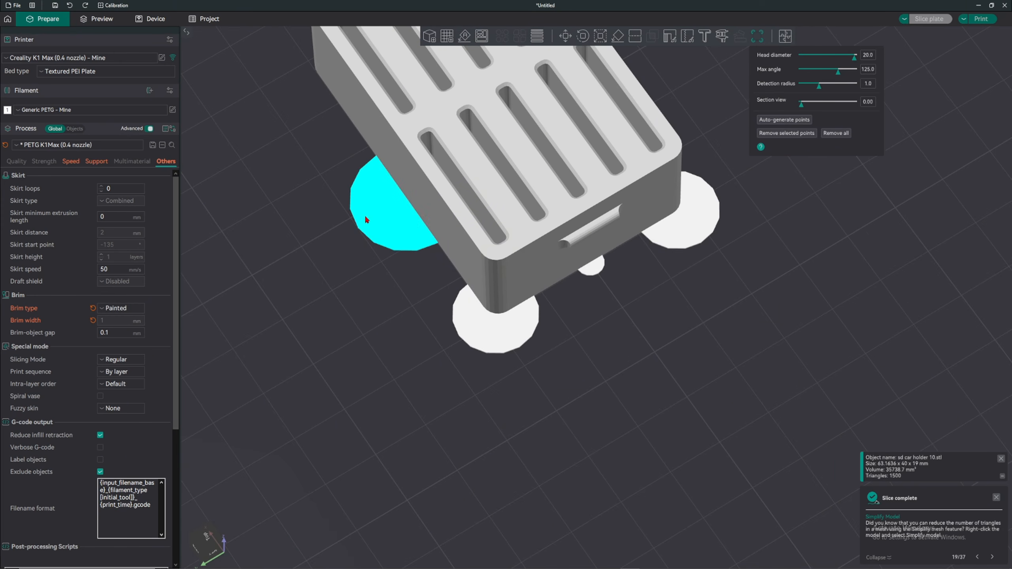
drag(346, 302, 350, 289)
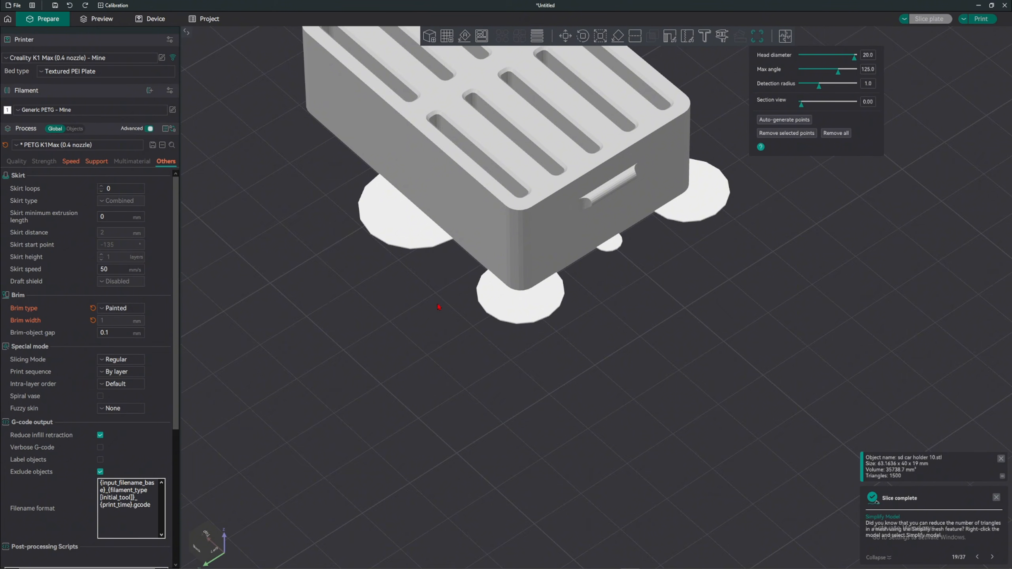
Step: Choose the Outer brim only type, set the brim width to 100 mm, and switch the brim type back to Painted
click(119, 308)
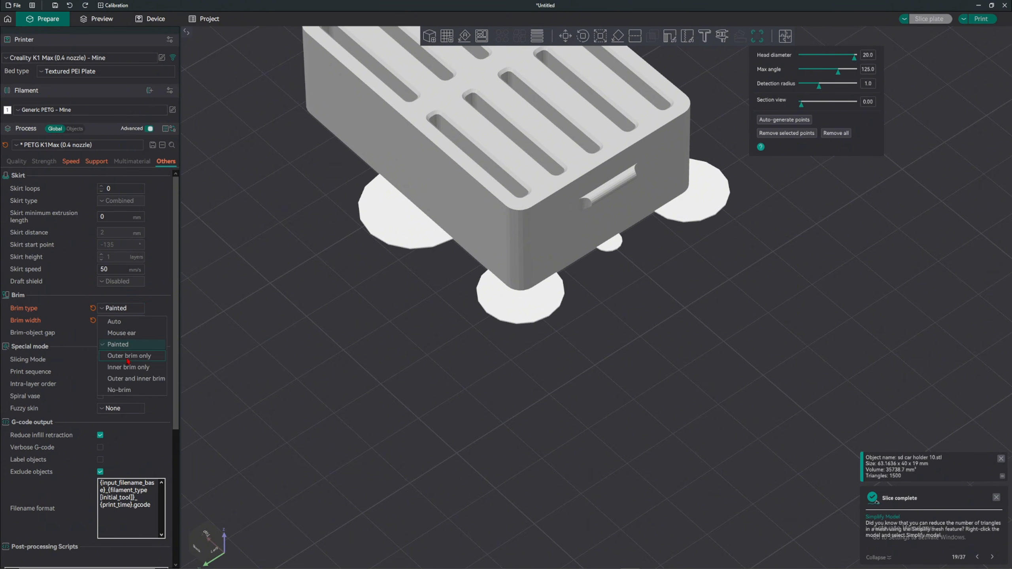
click(119, 357)
double_click(113, 320)
text(100)
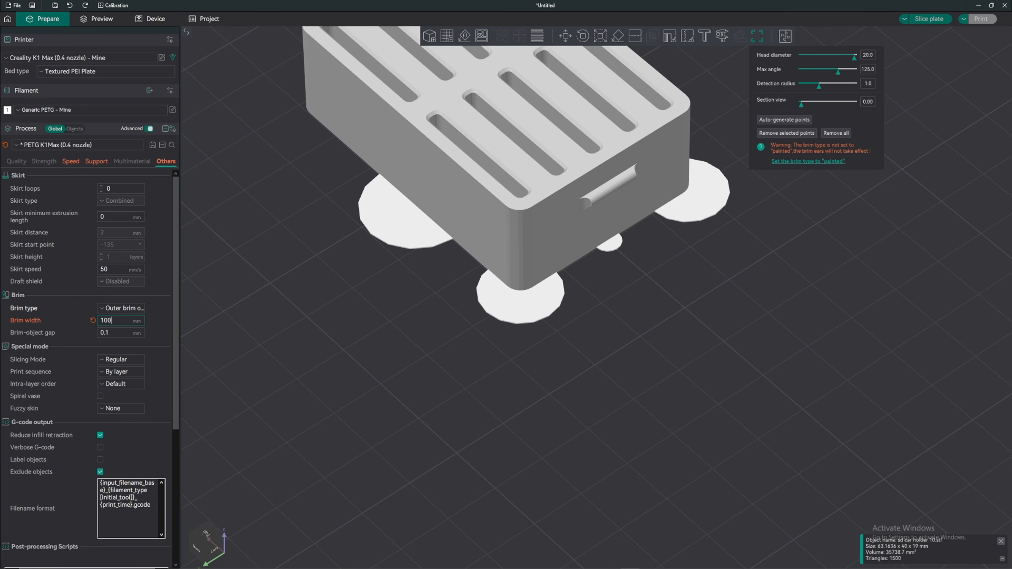
drag(216, 326, 213, 320)
click(140, 311)
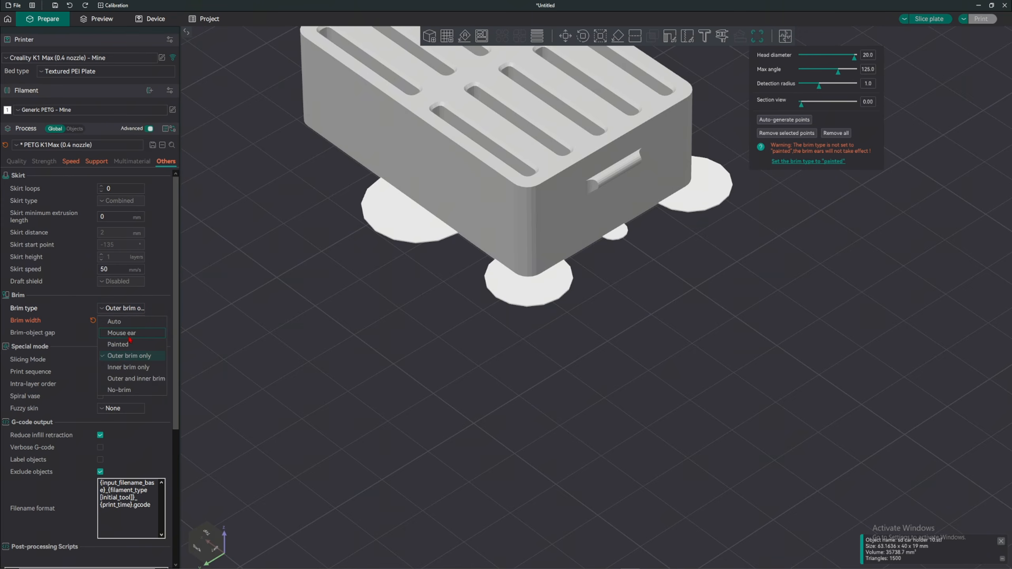
click(119, 347)
Step: Close brim ear editing to slice the plate with the 100 mm brim width, and reopen the model's brim ears
key(Escape)
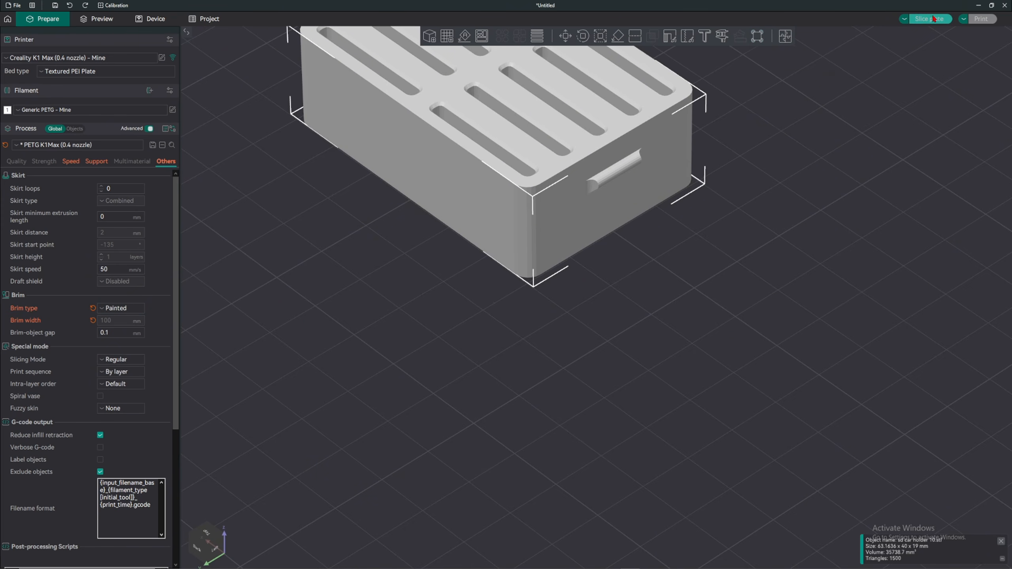
click(928, 19)
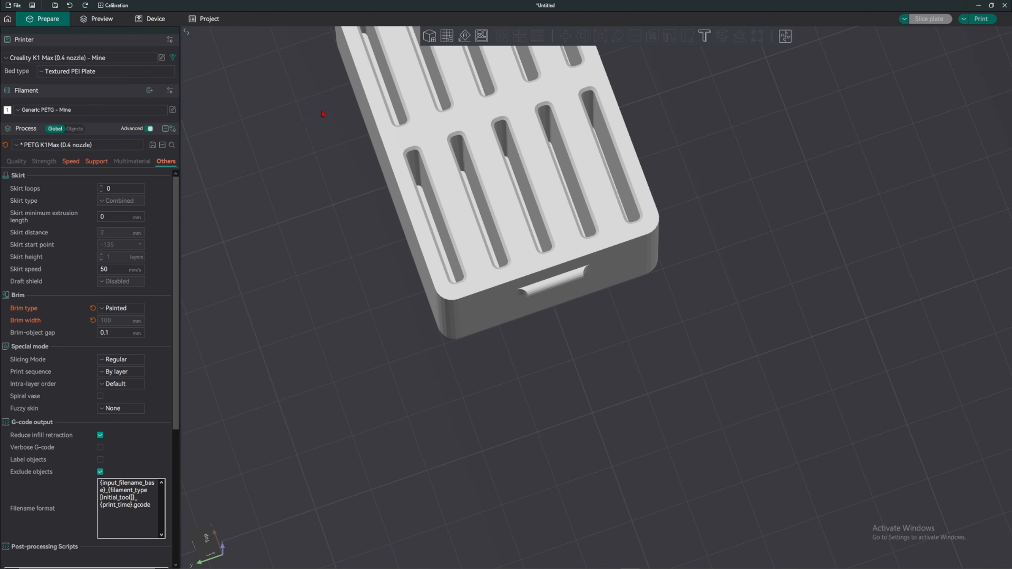
click(467, 75)
click(757, 36)
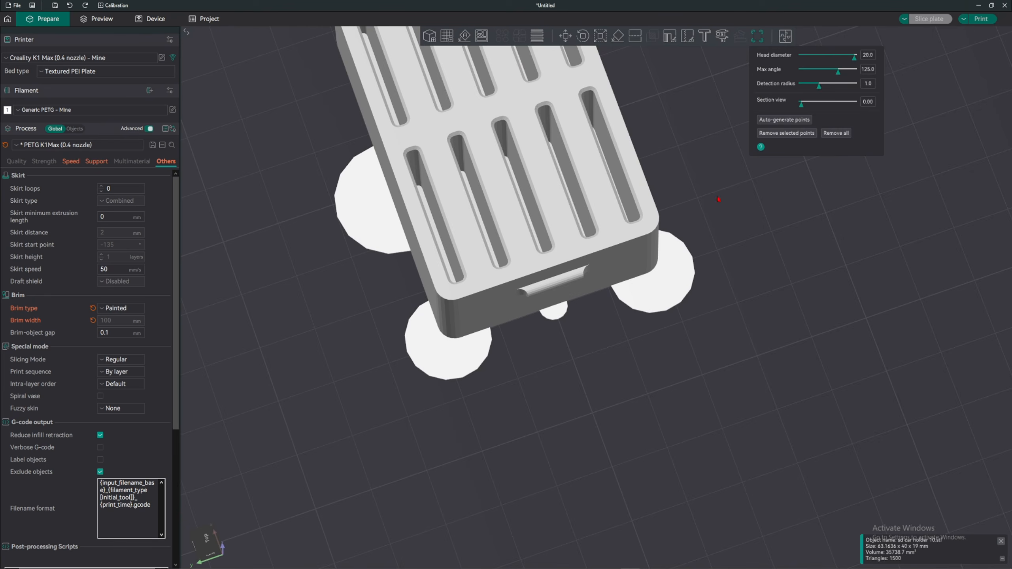
drag(603, 317, 621, 306)
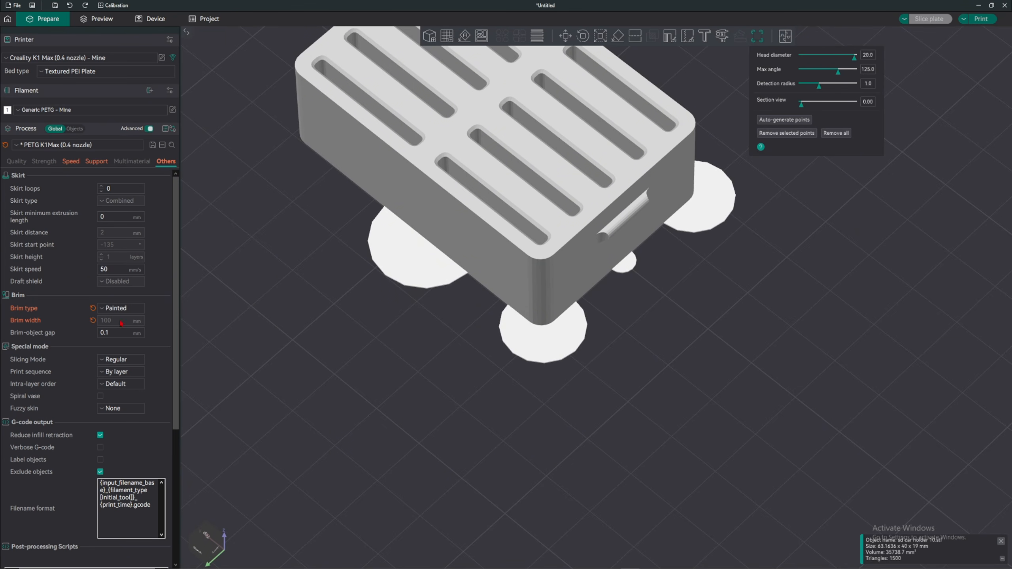
Step: Reset the brim width to its default of 0 mm and slice the plate with the Painted brim type
click(93, 320)
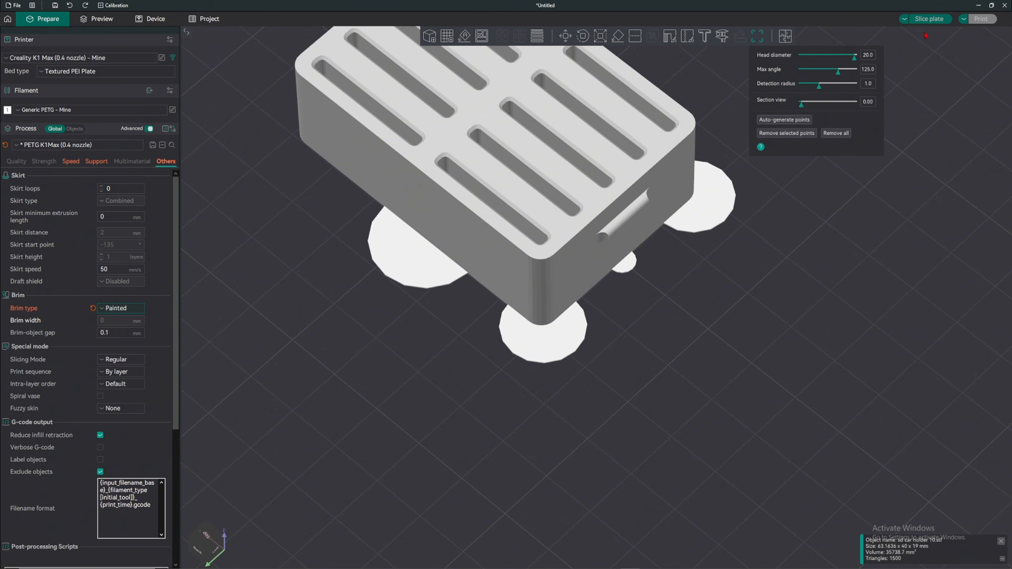
click(926, 18)
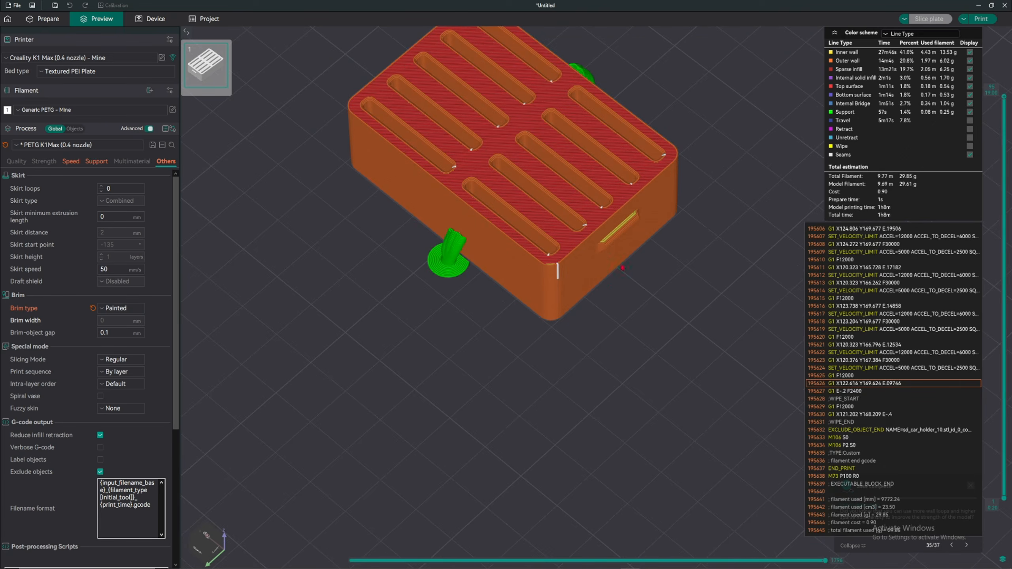
drag(622, 268, 593, 271)
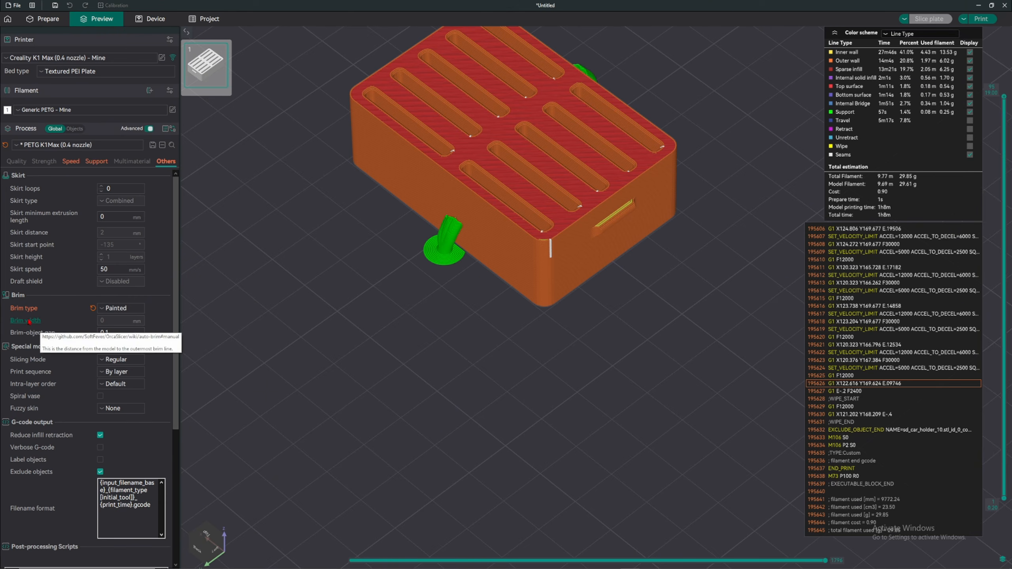
Step: Reset the brim type to its default, Outer brim only, and look through the available brim types
click(93, 308)
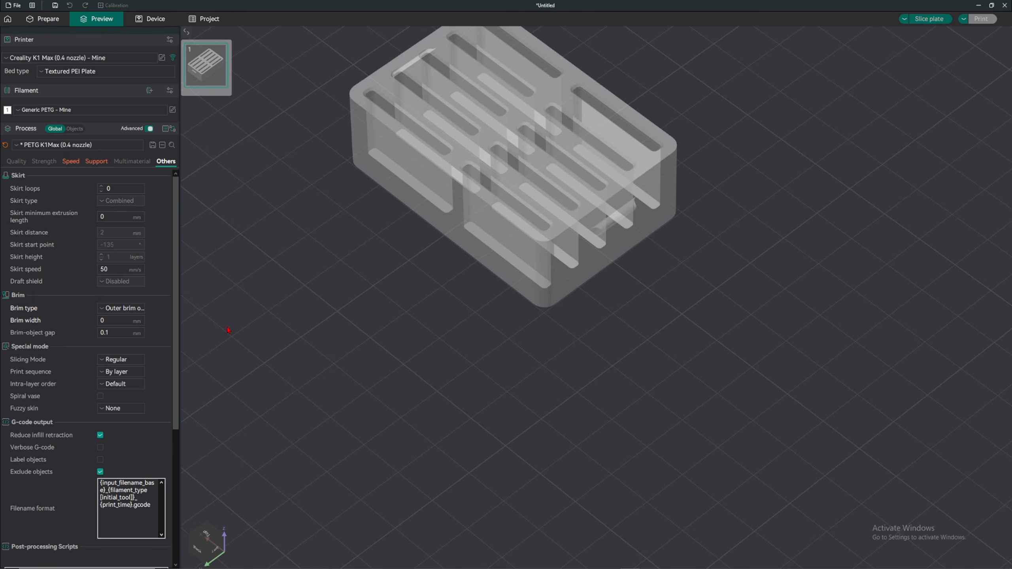
click(124, 313)
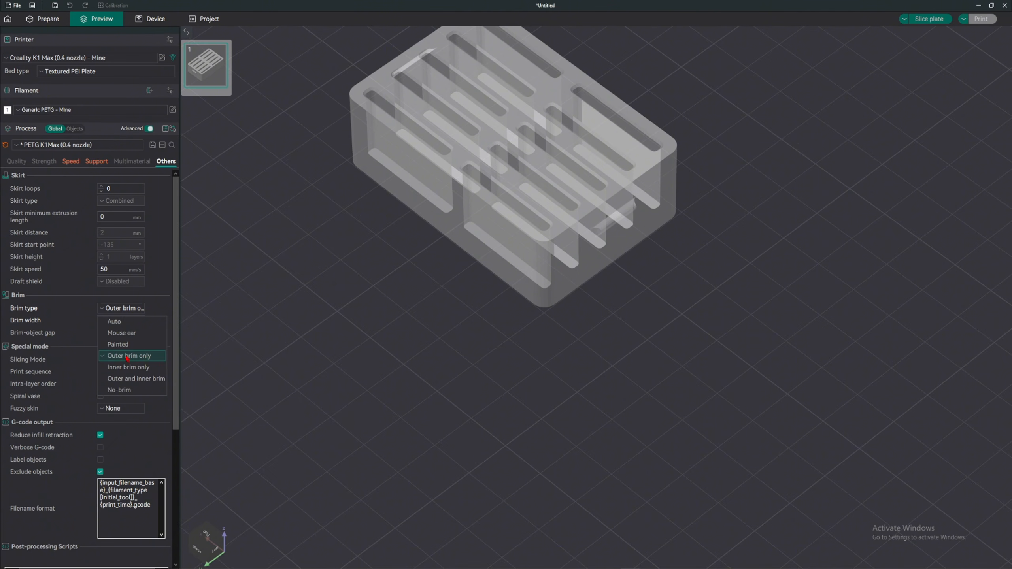
click(131, 314)
click(137, 313)
click(278, 335)
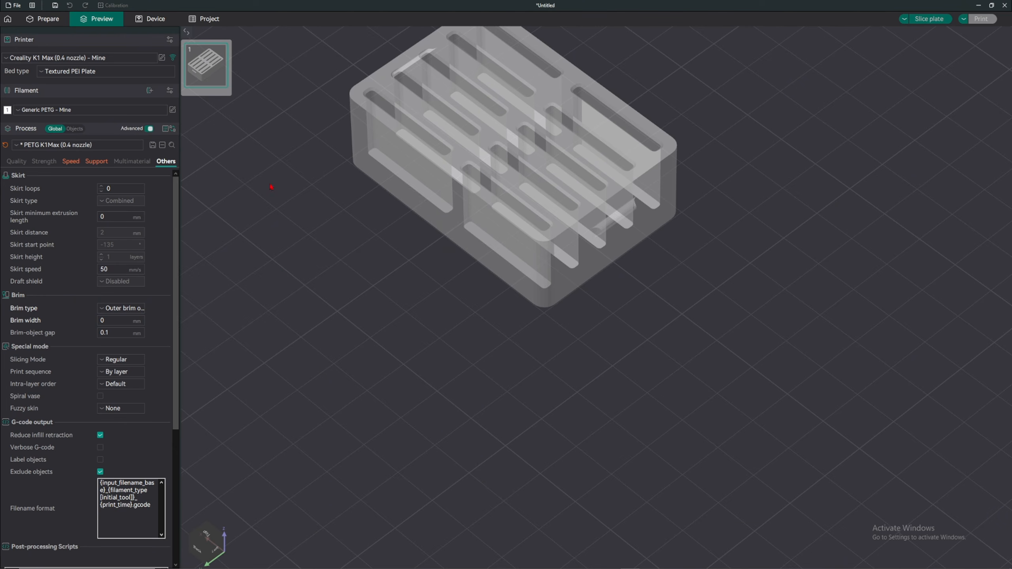
Step: Return to preparing the model, reopen its brim ears, and set the brim type to Painted
click(42, 19)
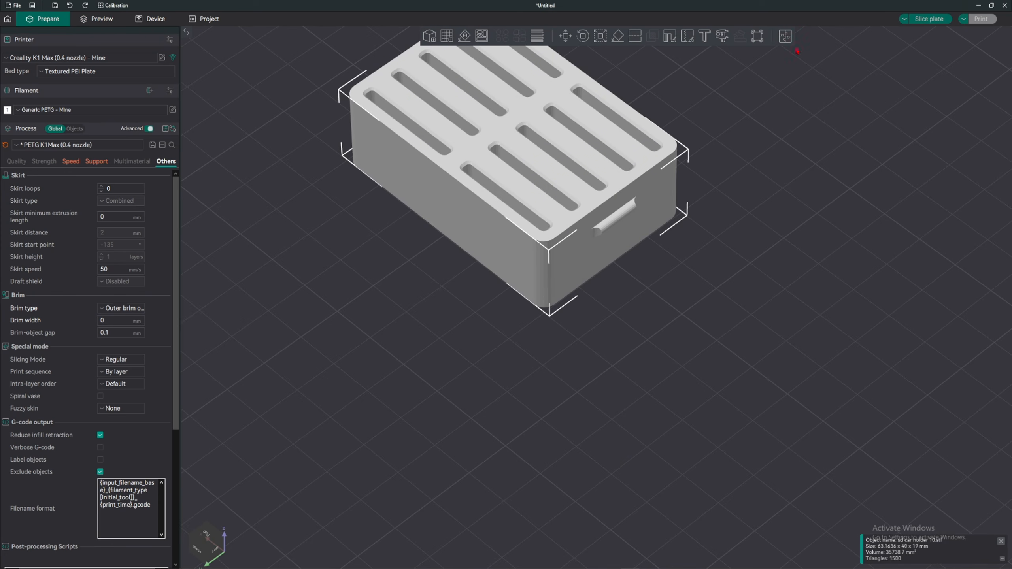
click(762, 39)
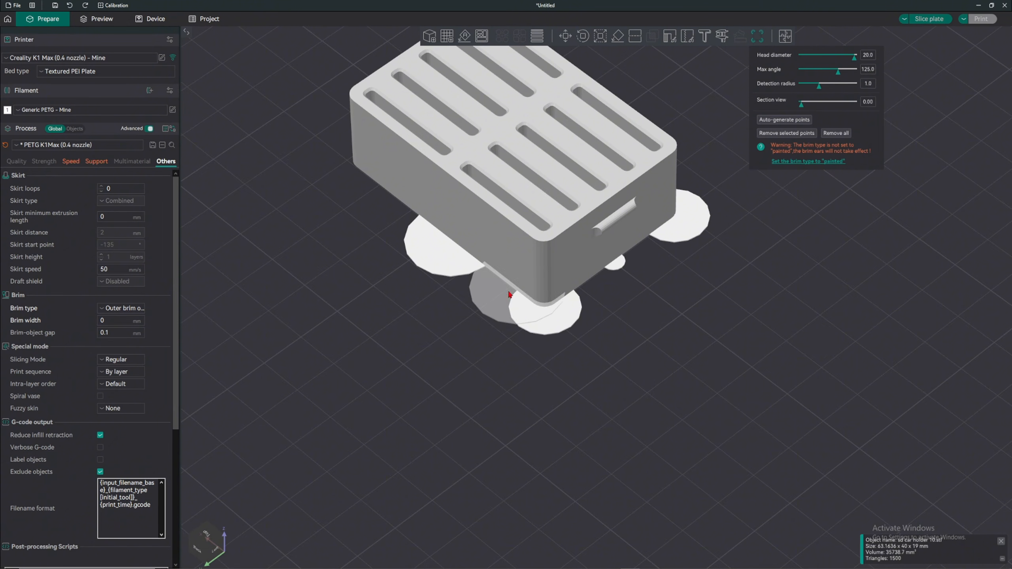
click(135, 309)
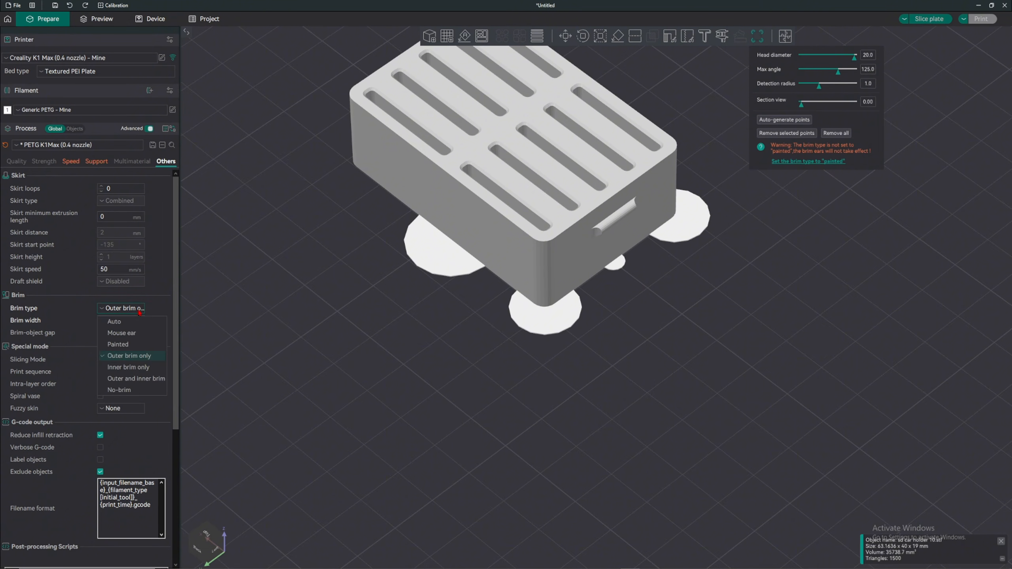
click(117, 344)
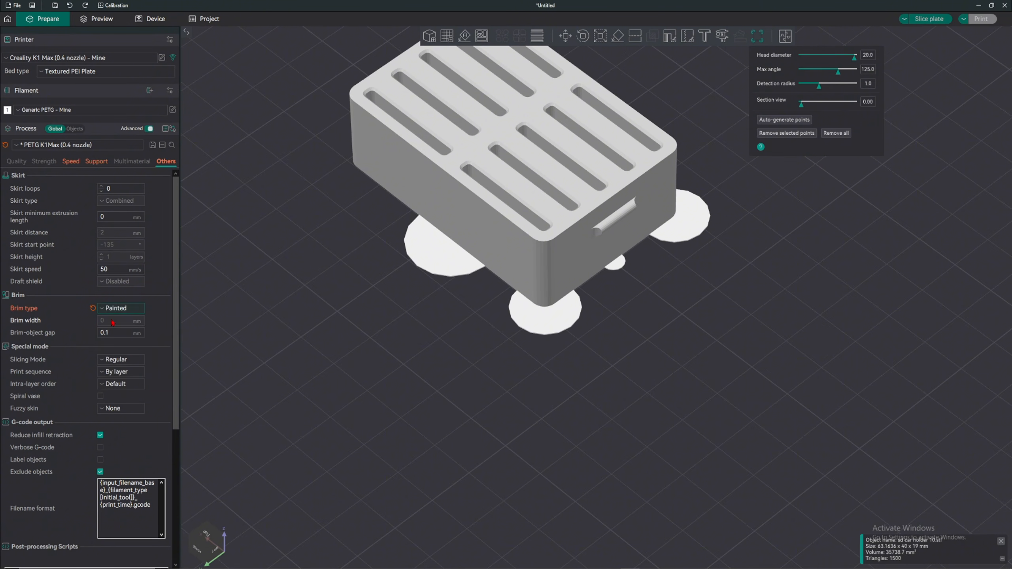
click(93, 308)
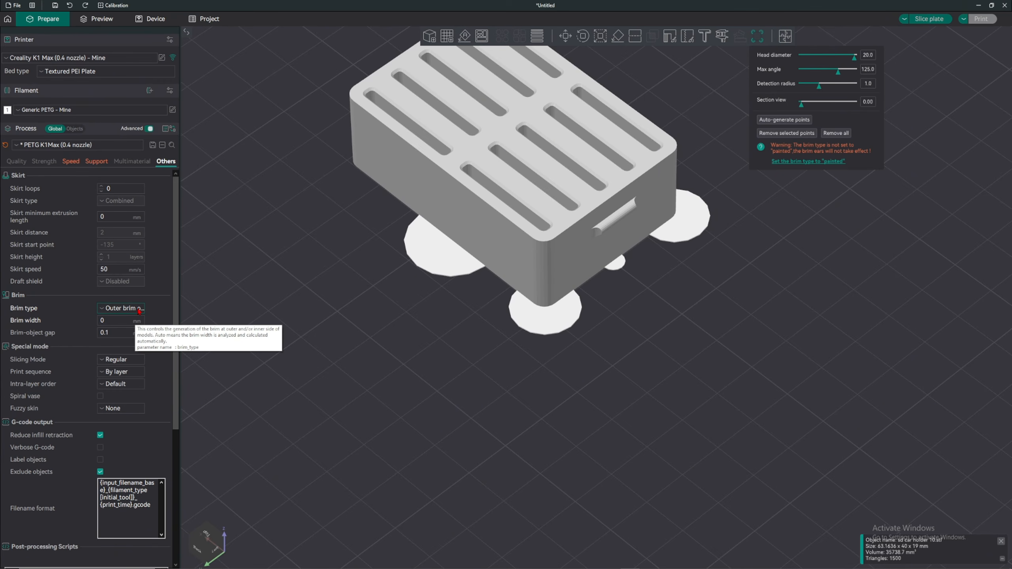
click(139, 309)
click(119, 345)
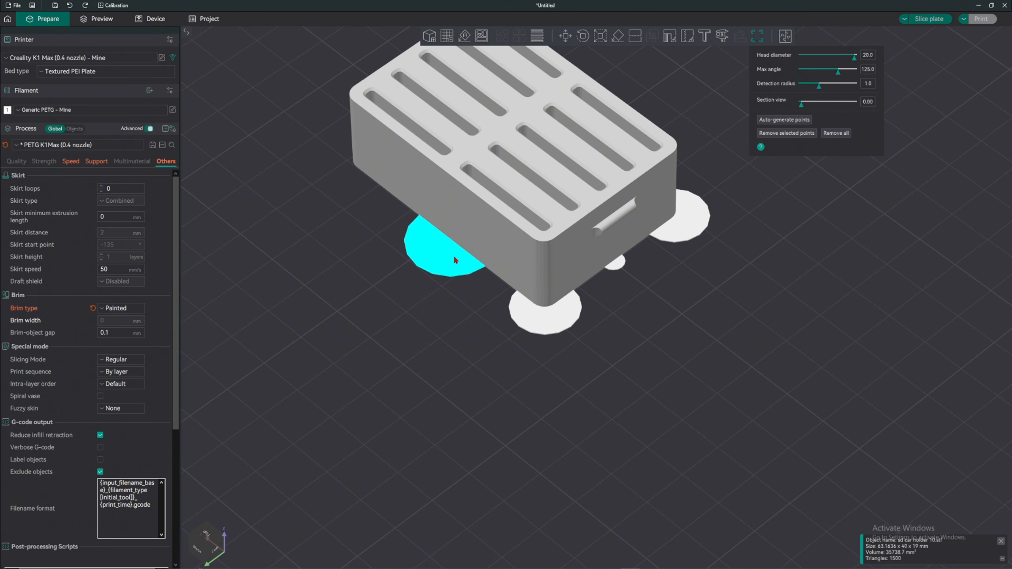
Step: Add a 20 mm brim ear at the far corner of the long side and slice the plate with the Painted brim type
click(352, 176)
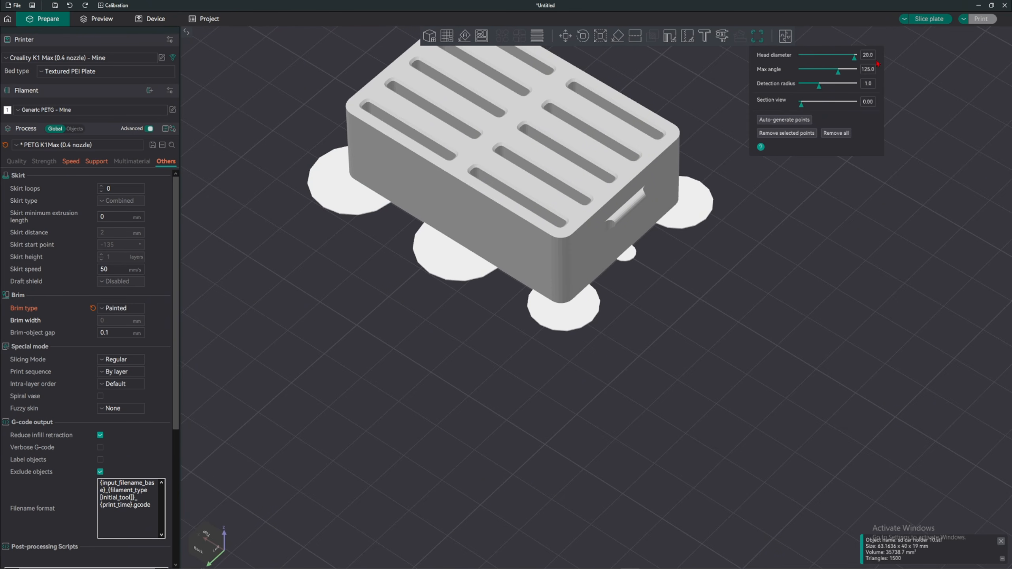
click(118, 312)
click(120, 356)
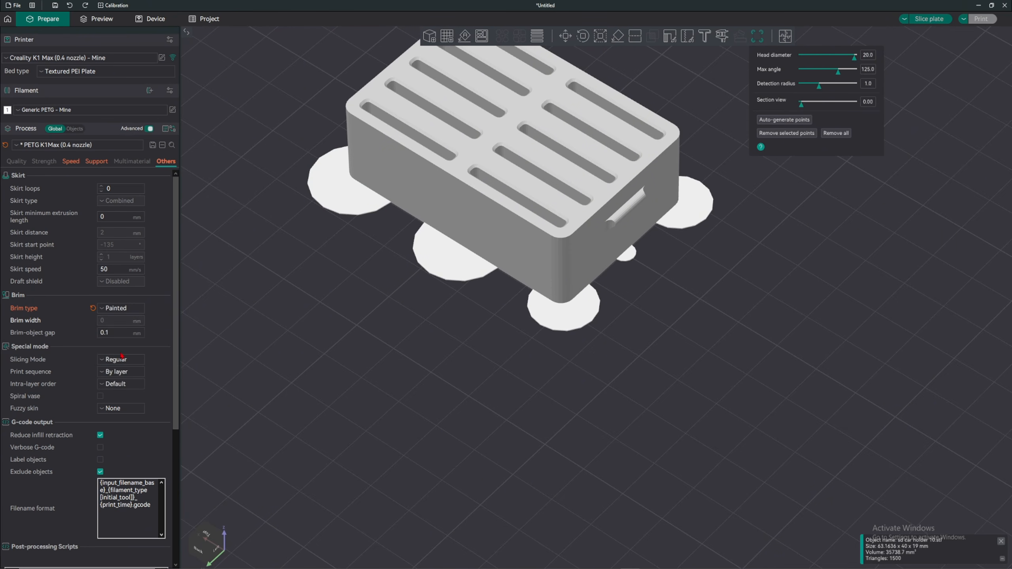
click(129, 310)
click(119, 351)
click(757, 36)
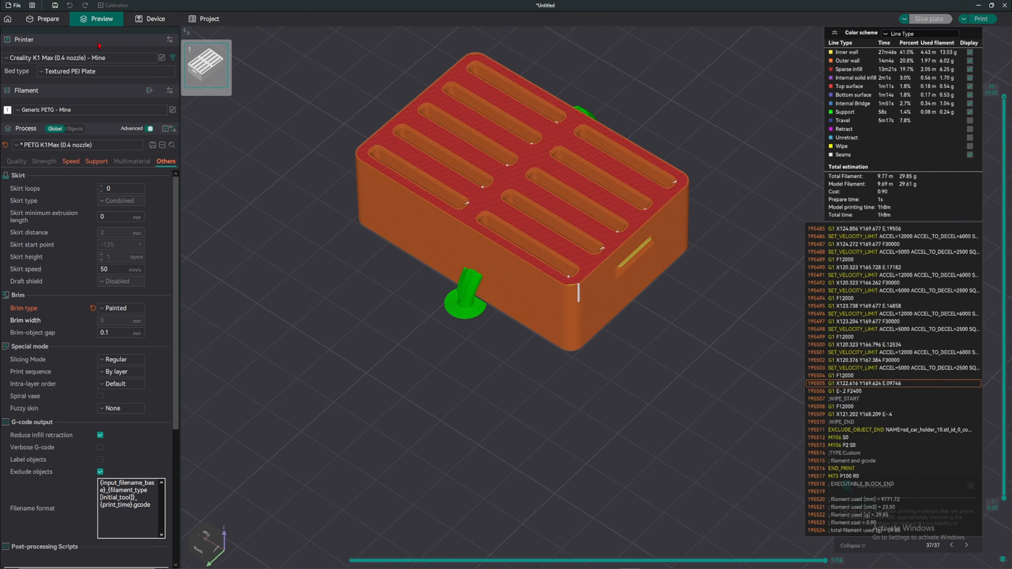
Step: Set the brim width to 1 mm under the Mouse ear type, switch back to Painted, and slice the plate
click(123, 341)
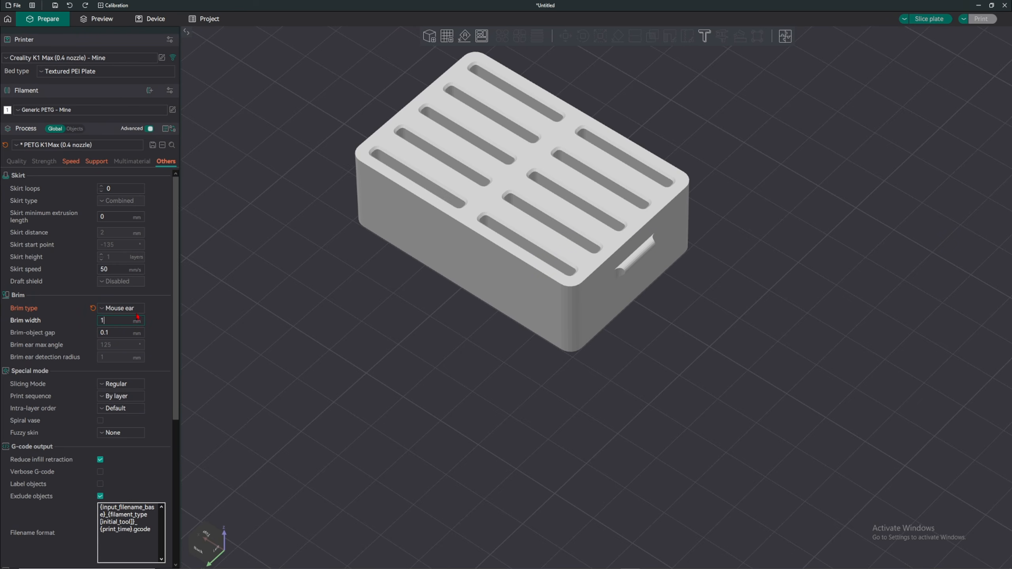
click(123, 344)
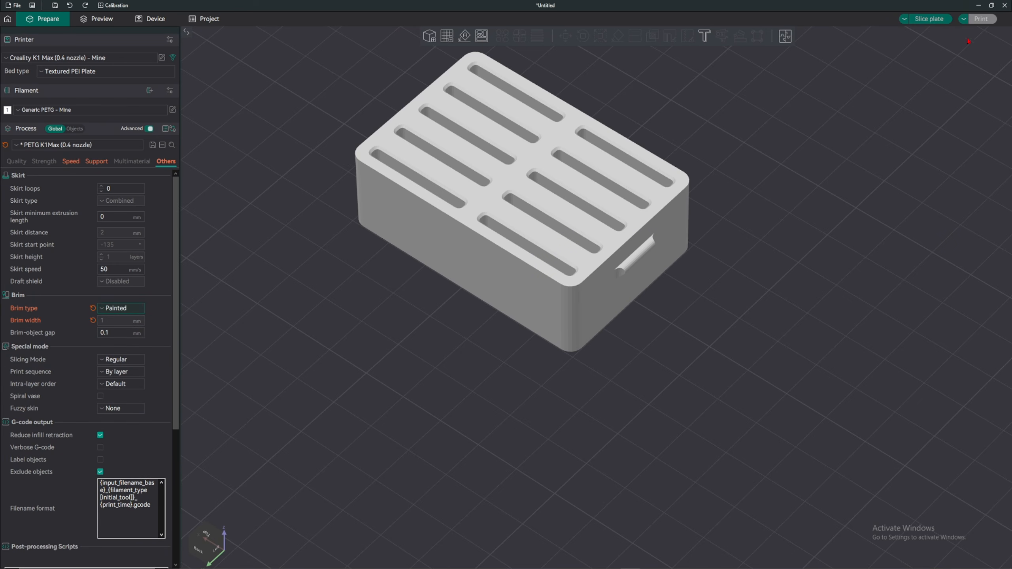
click(929, 19)
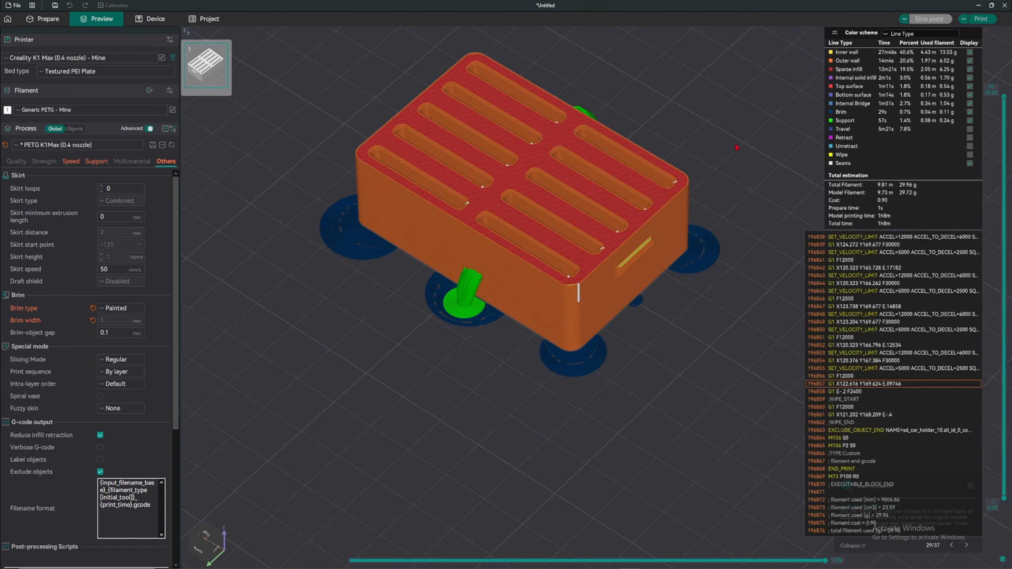
Step: Examine the sliced brim ears around the model's corners and long side from several angles
scroll(272, 333, up, 5)
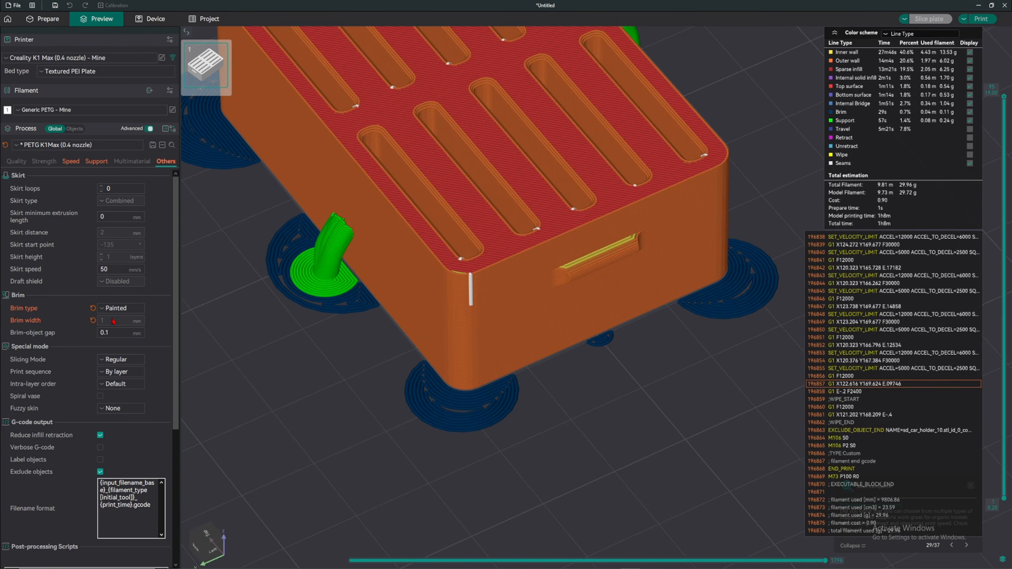
drag(348, 265, 470, 314)
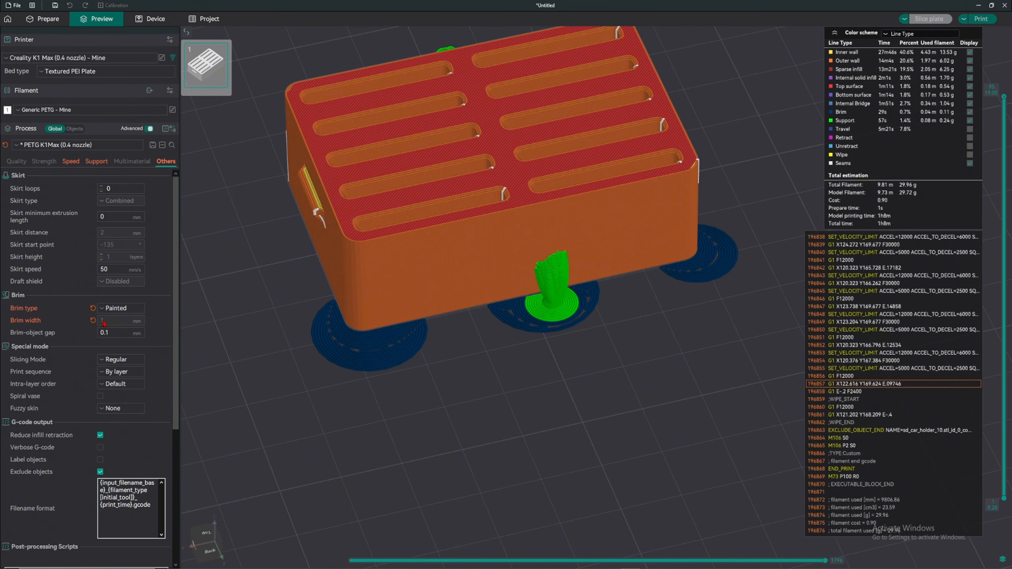
scroll(528, 276, down, 1)
drag(528, 276, 365, 246)
scroll(325, 270, down, 3)
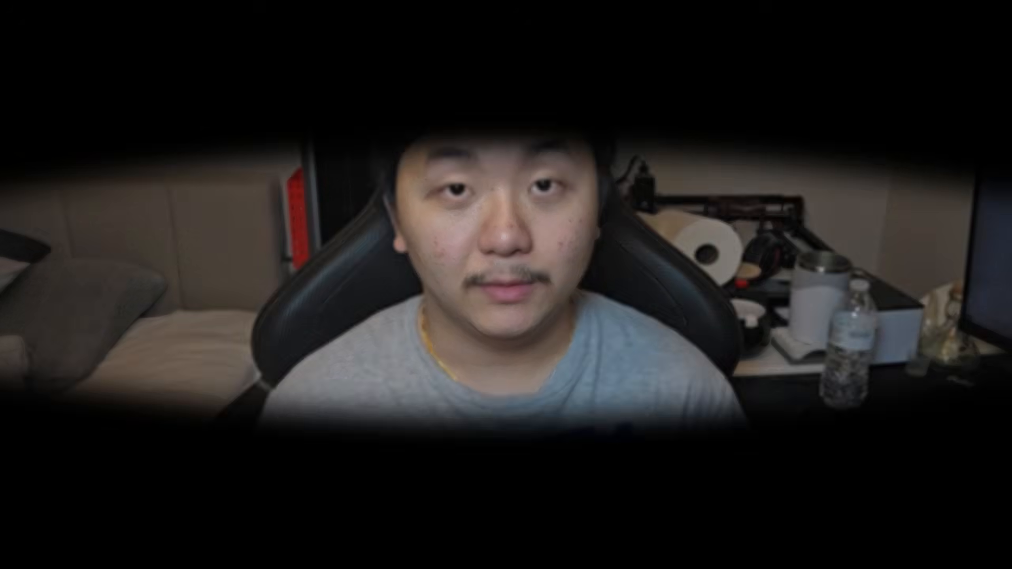